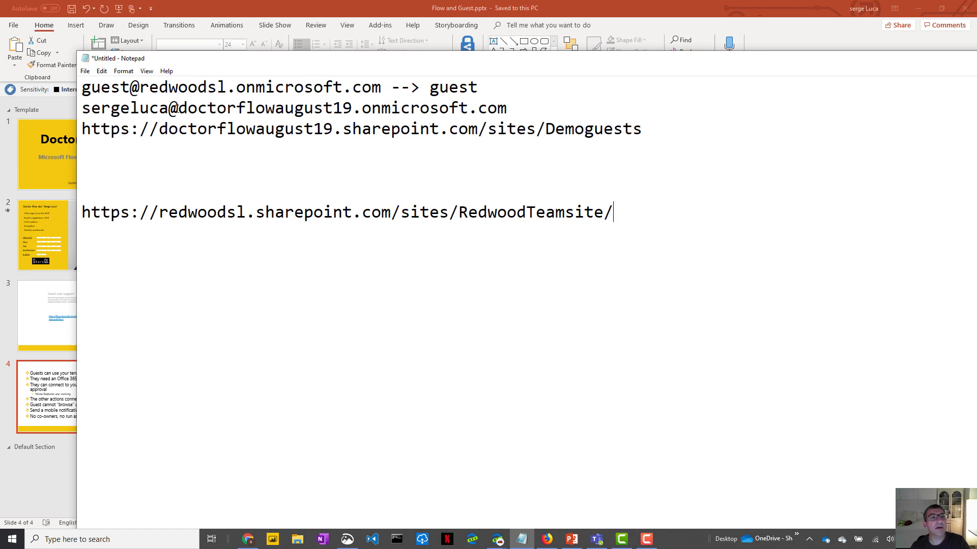
- Select the host tenant domain on line two and the guest tenant domain on line one in Notepad
drag(179, 106, 363, 107)
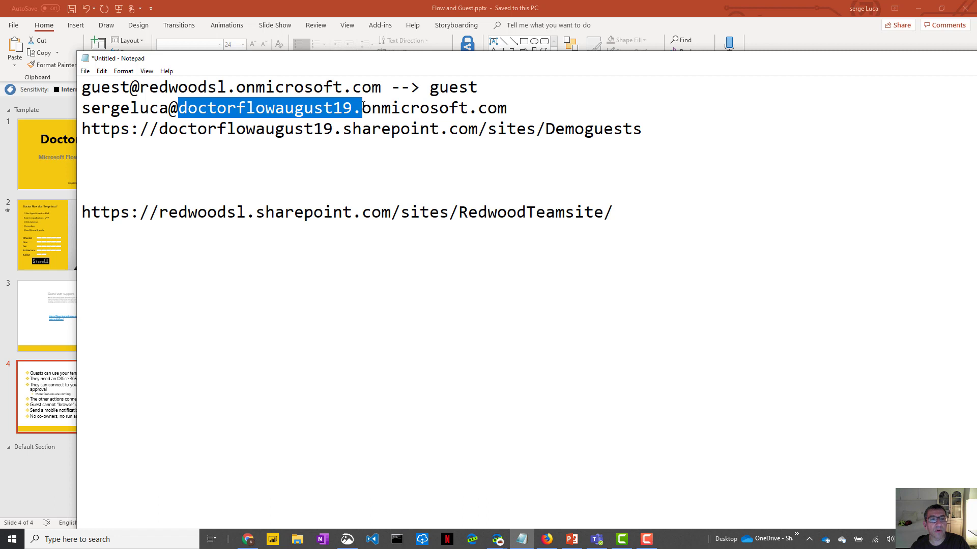
drag(363, 106, 510, 106)
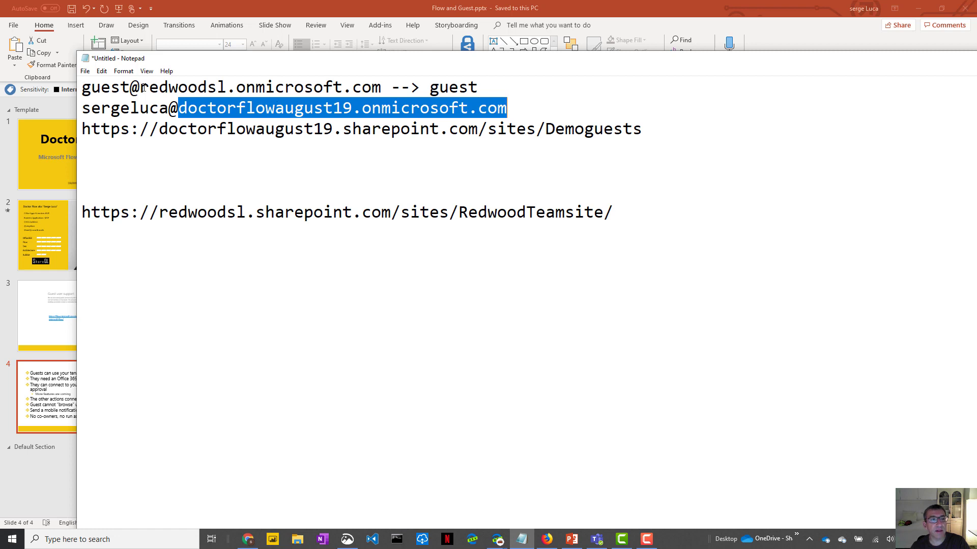
drag(140, 87, 390, 90)
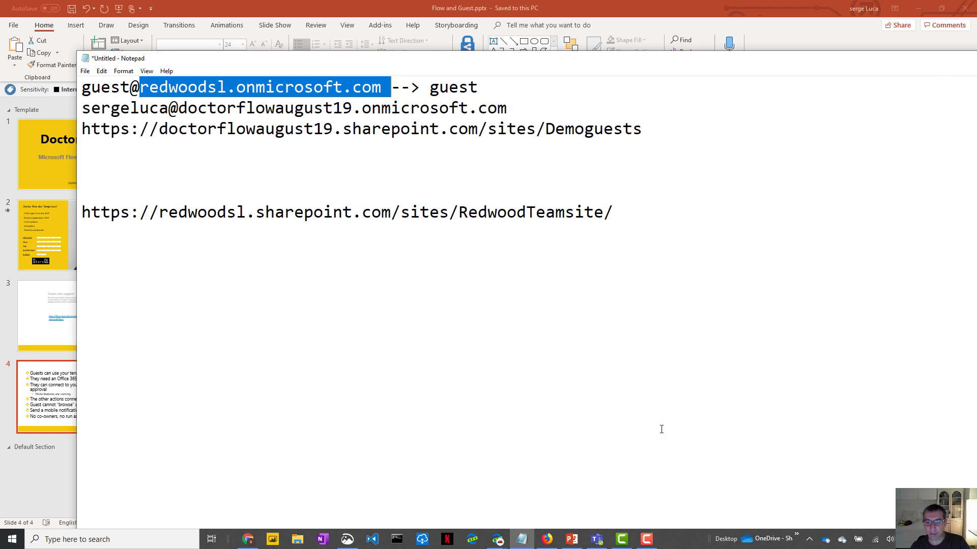
- Go to azure.com, enter the Azure portal and open Azure Active Directory
mouse_move(502, 544)
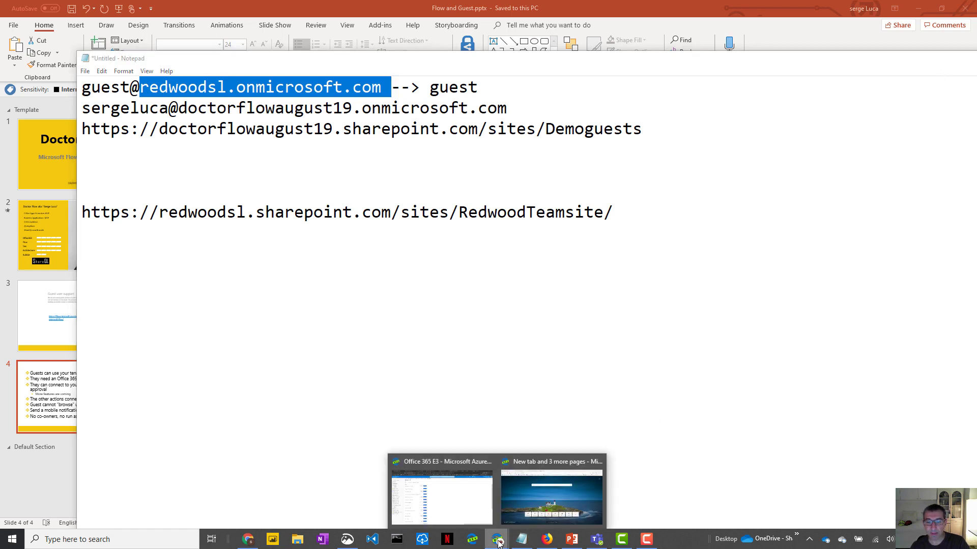
click(450, 504)
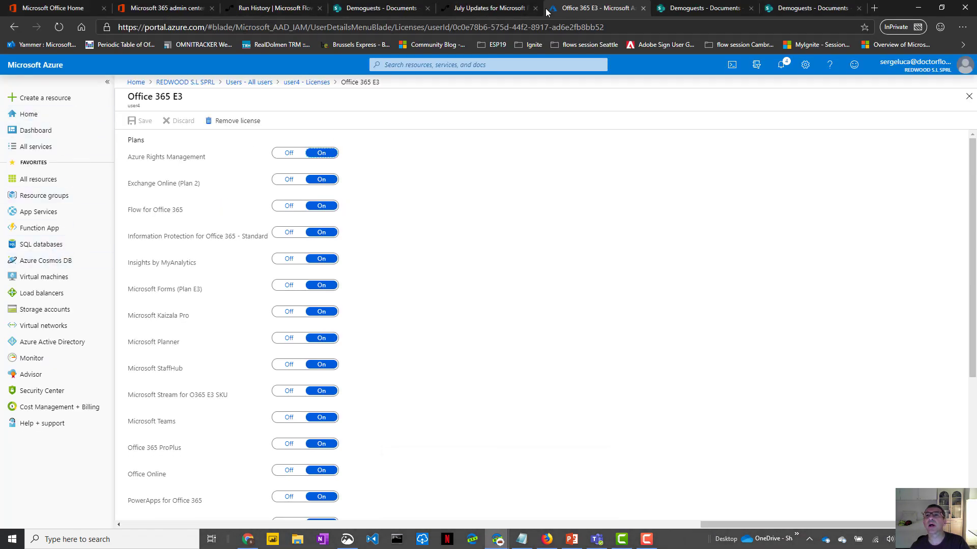
click(544, 25)
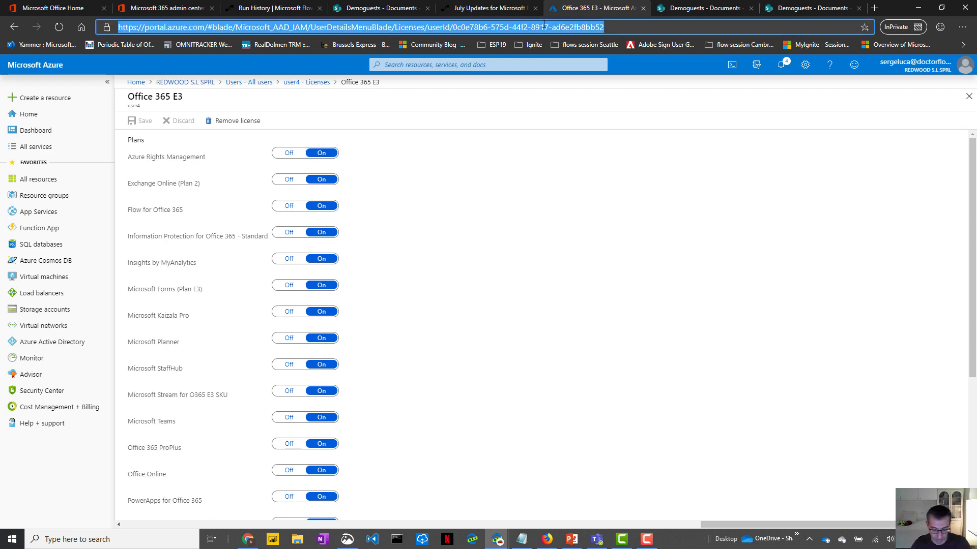
text(azure.com)
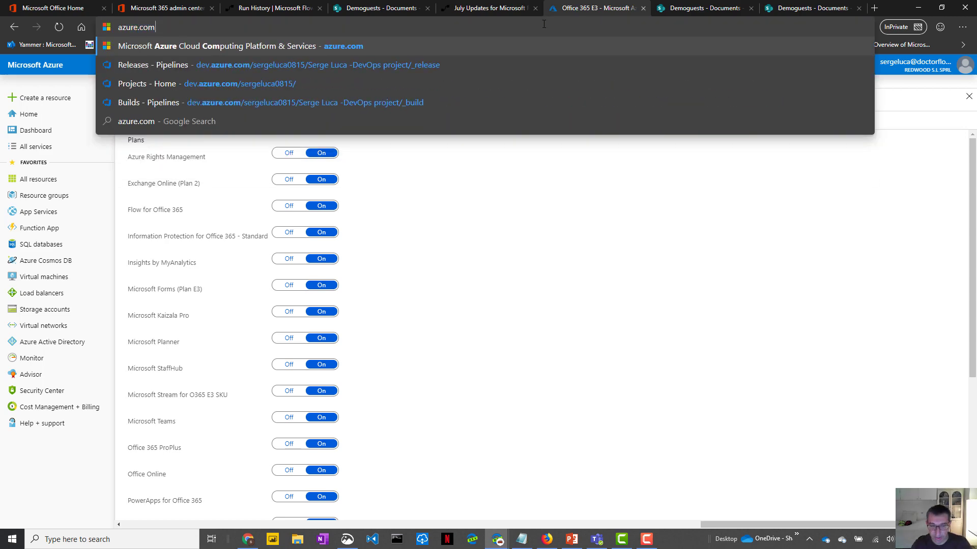
key(Return)
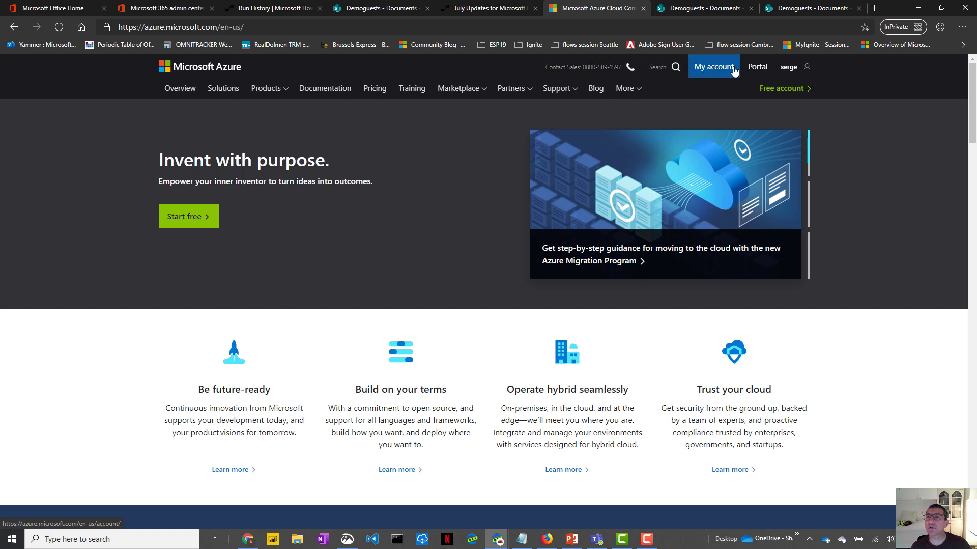
click(757, 69)
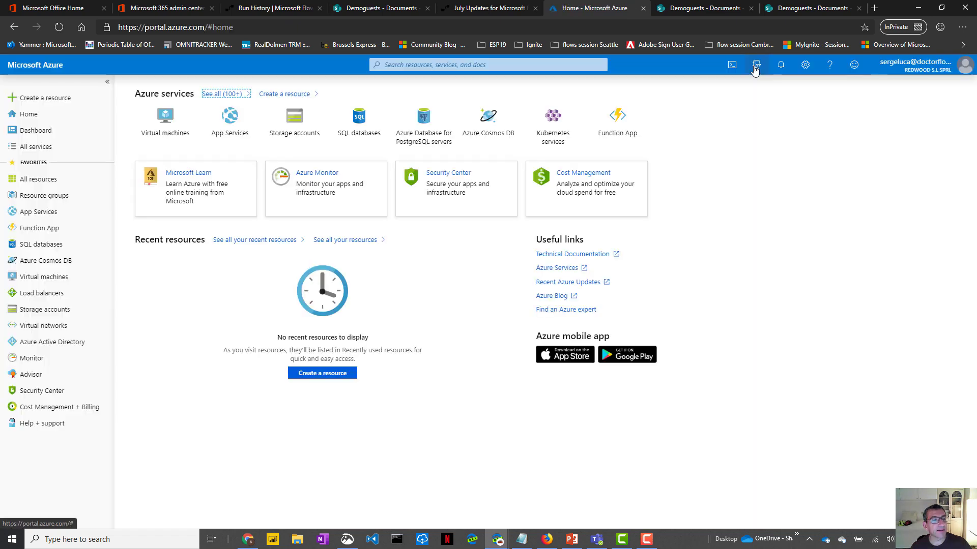
click(43, 346)
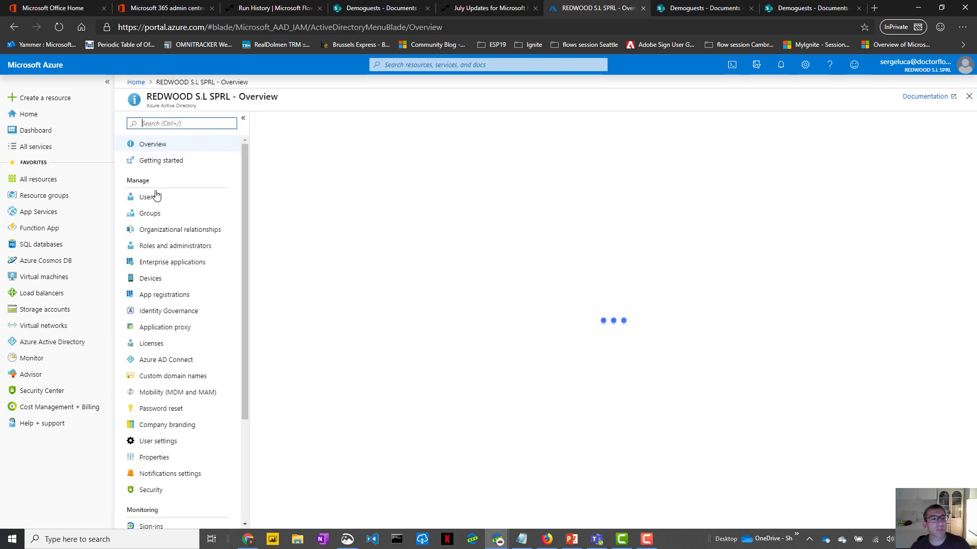
- Start a New guest user invitation from Users and copy the guest e-mail address from Notepad
click(149, 197)
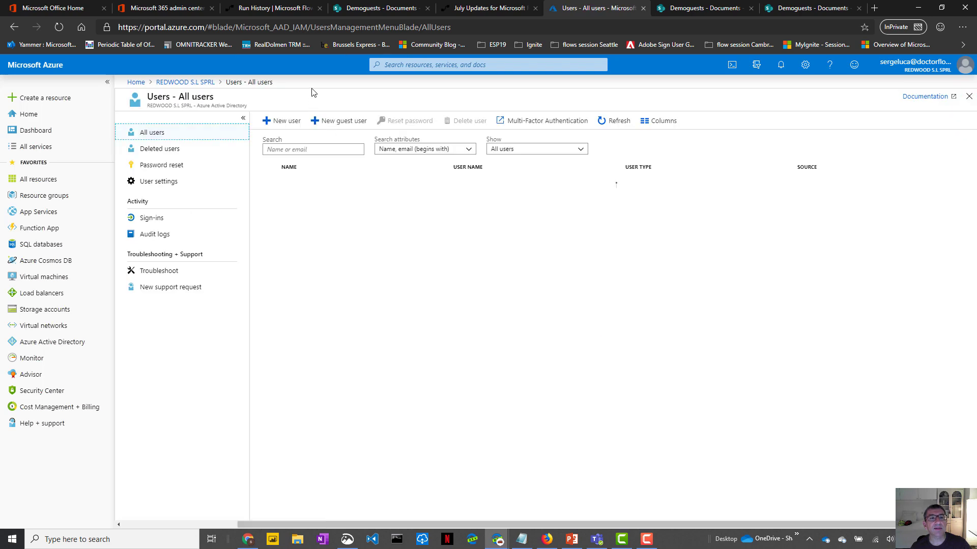
click(355, 123)
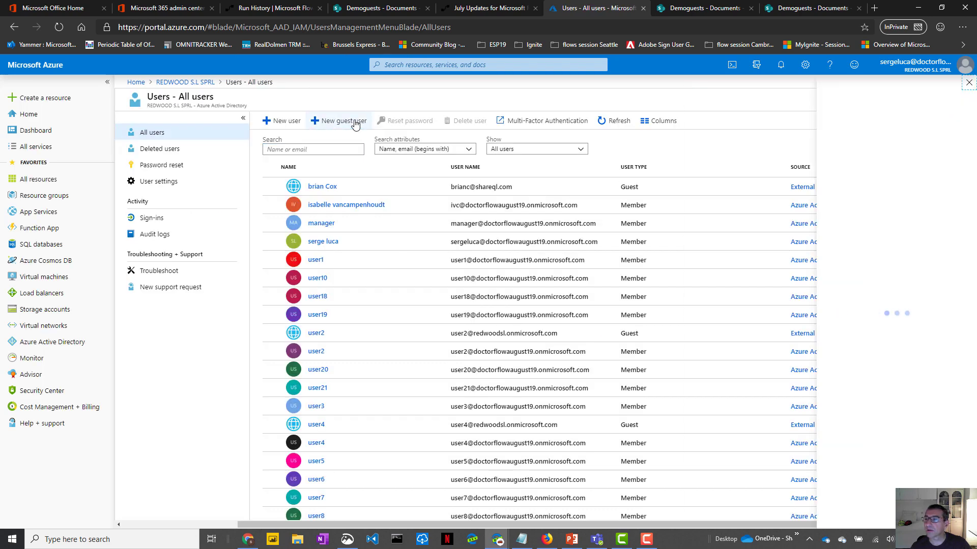
key(alt+Tab)
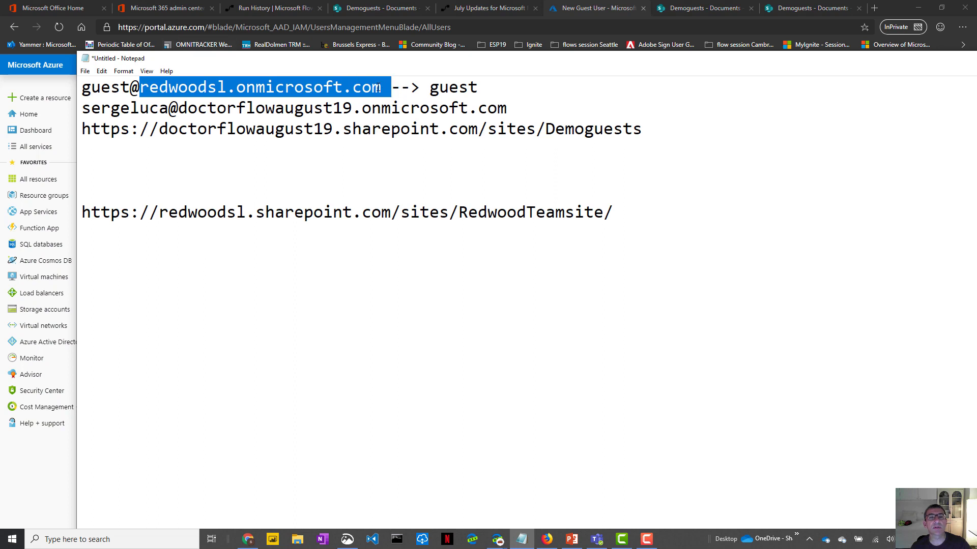
drag(379, 88, 70, 68)
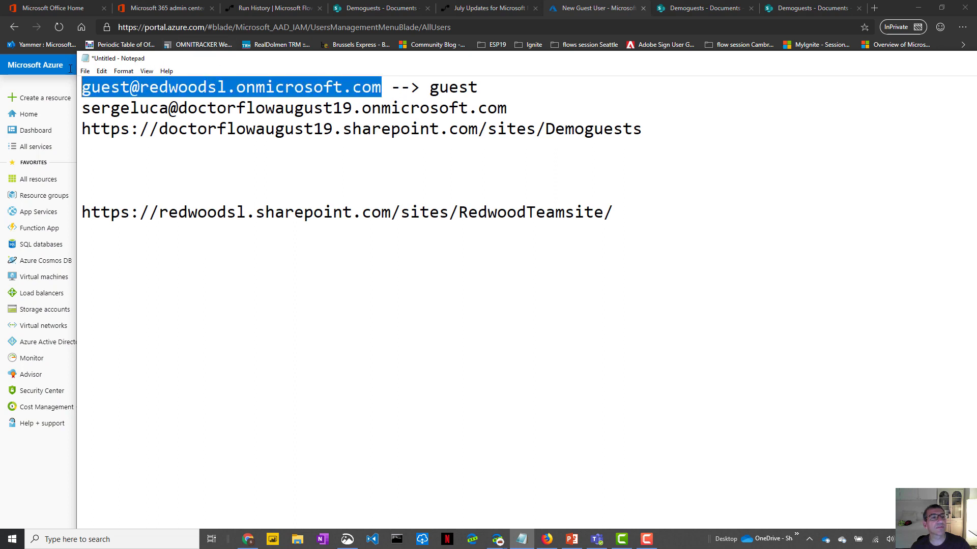
right_click(137, 87)
click(117, 117)
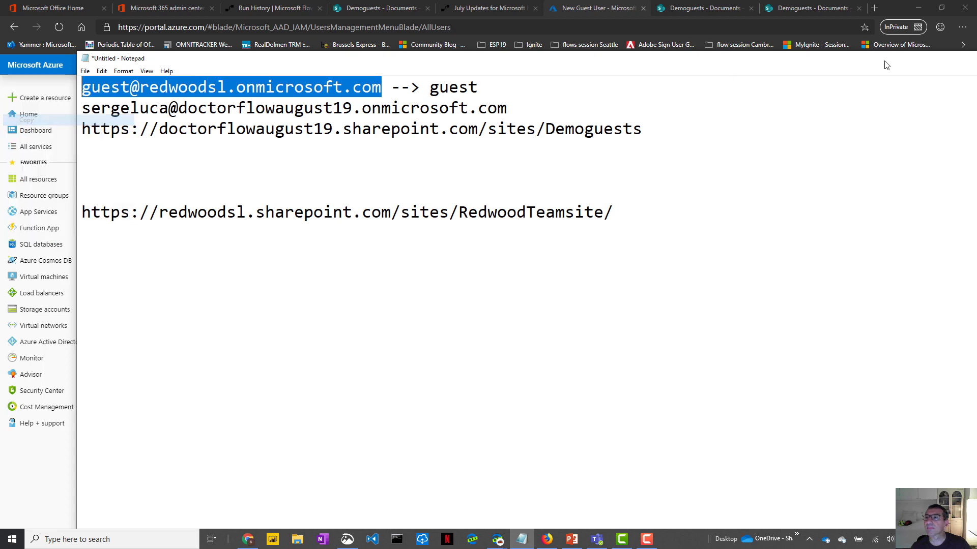
key(alt+Tab)
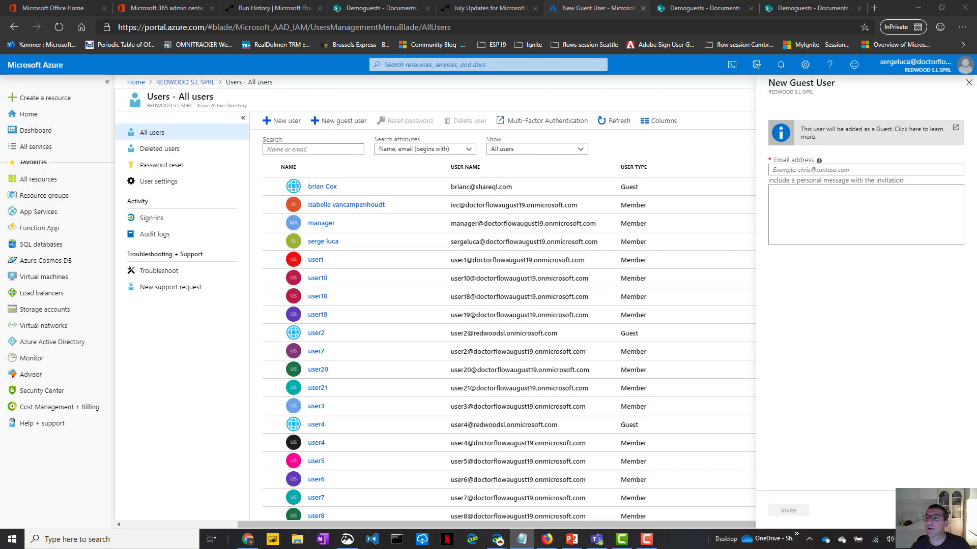
- Paste the guest e-mail into Email address and send the invitation
click(777, 170)
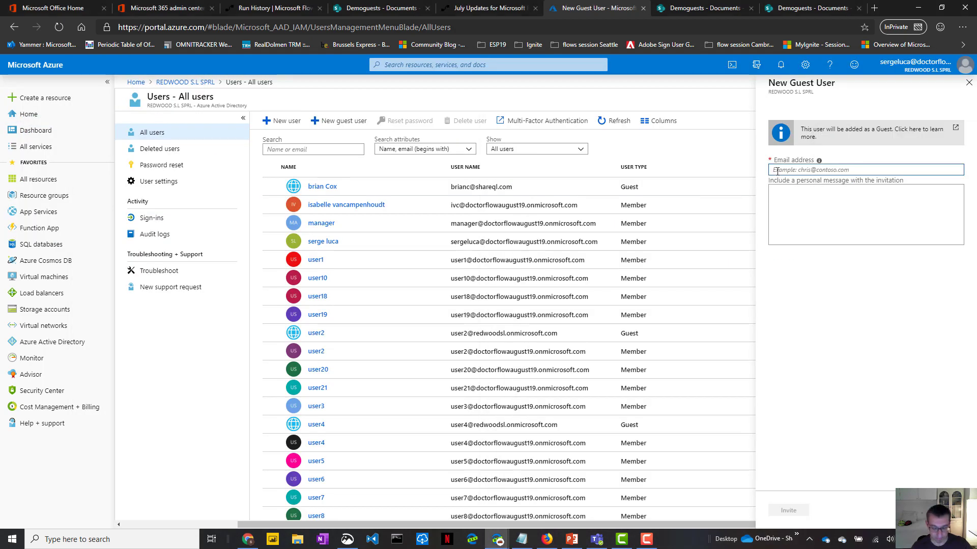
key(ctrl+v)
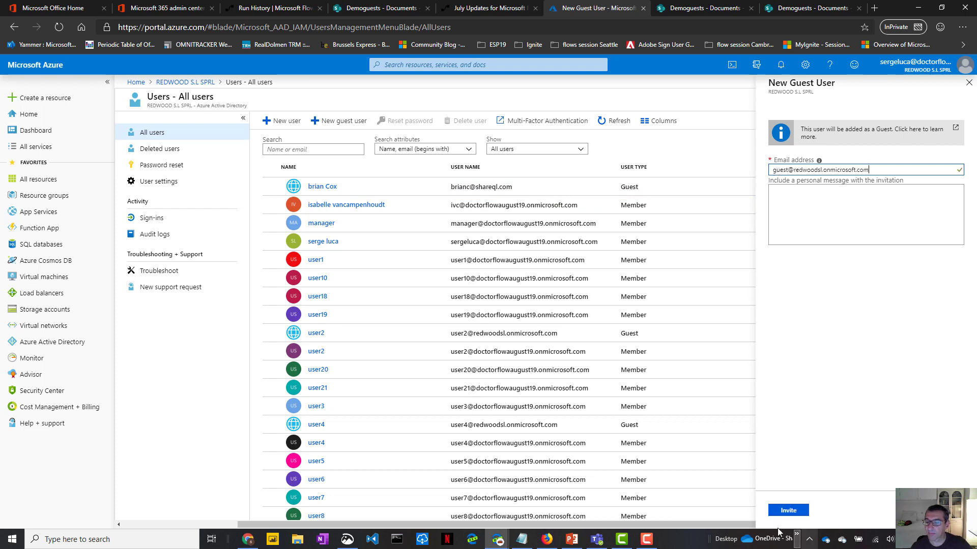
click(788, 511)
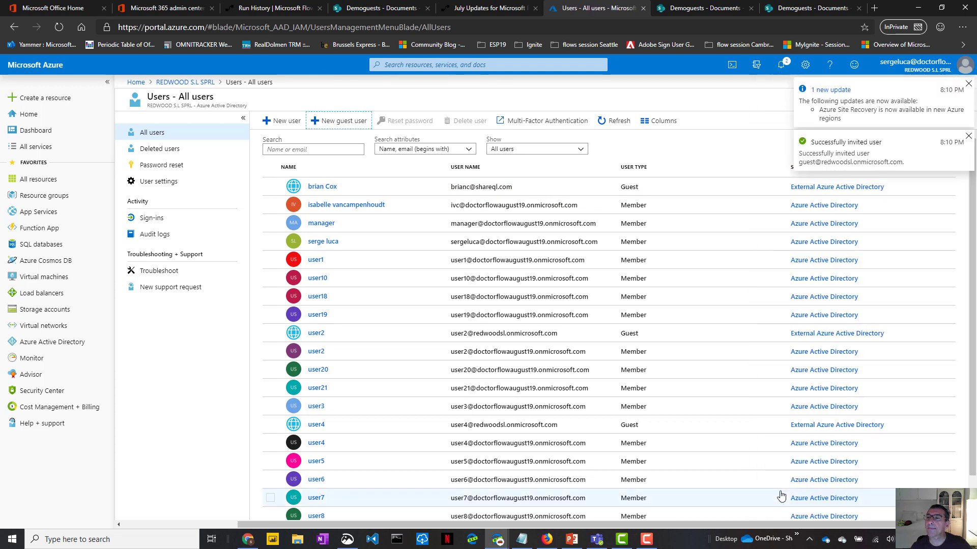
- Search users for 'gue', refresh the list, then clear the search so the new guest appears
click(285, 148)
text(g)
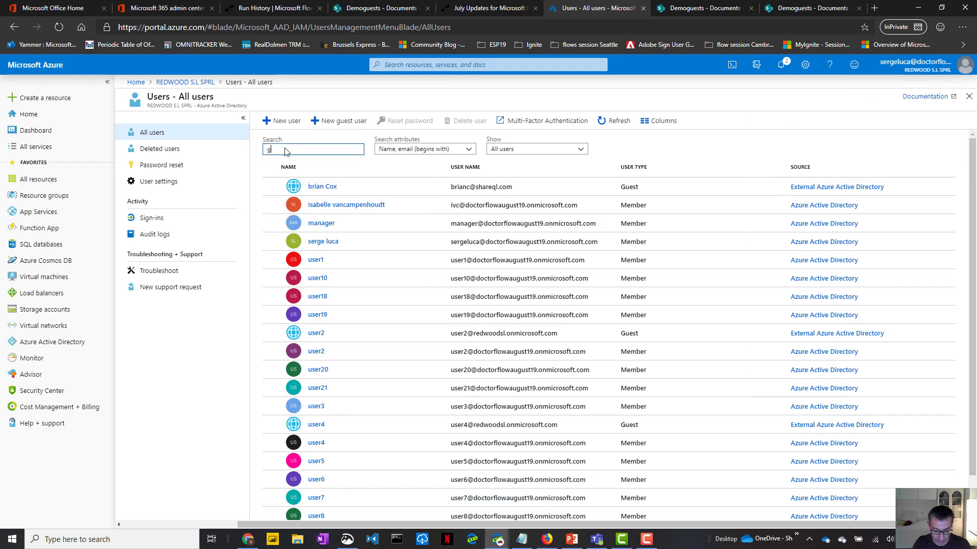
text(uest)
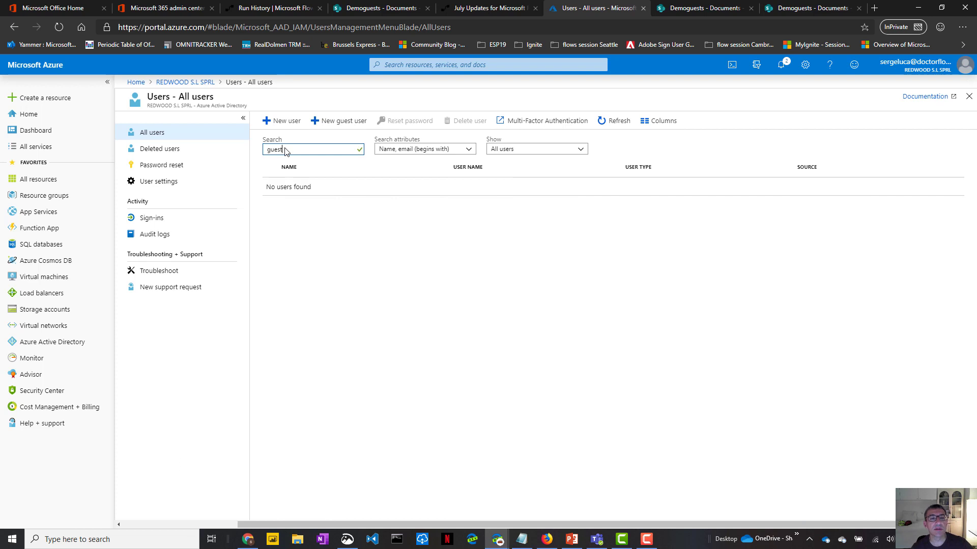
click(614, 126)
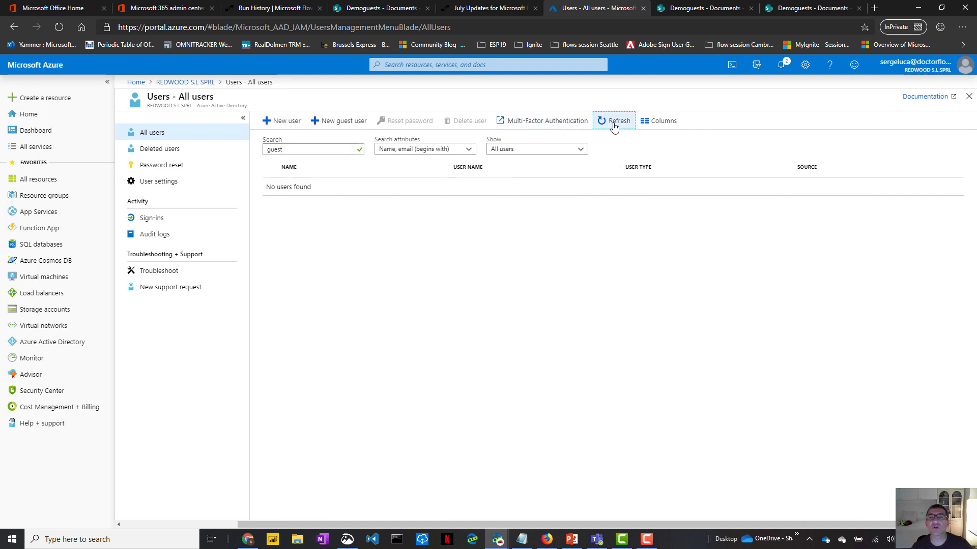
click(319, 150)
key(BackSpace)
key(BackSpace)
key(BackSpace)
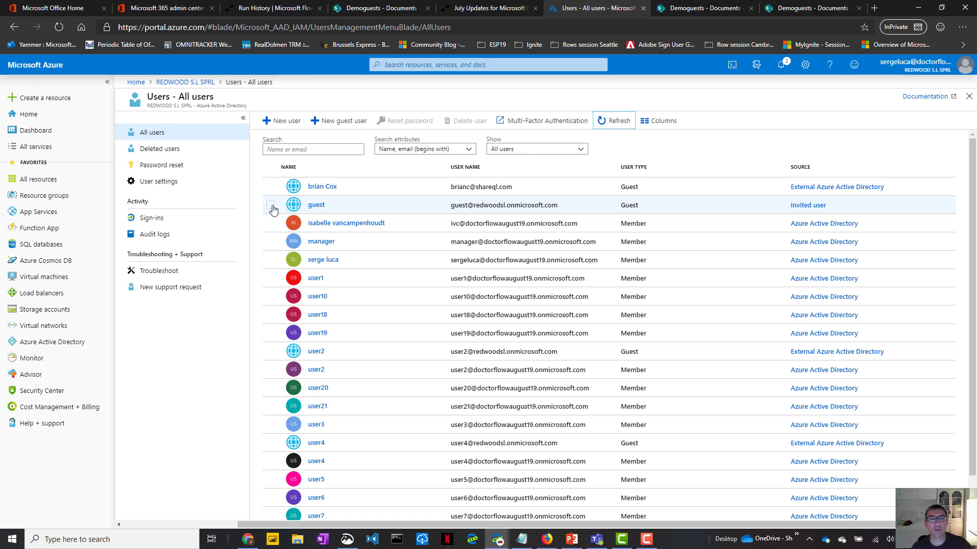
- Set the guest user's usage location to Belgium, save the profile, and view its Licenses
click(325, 209)
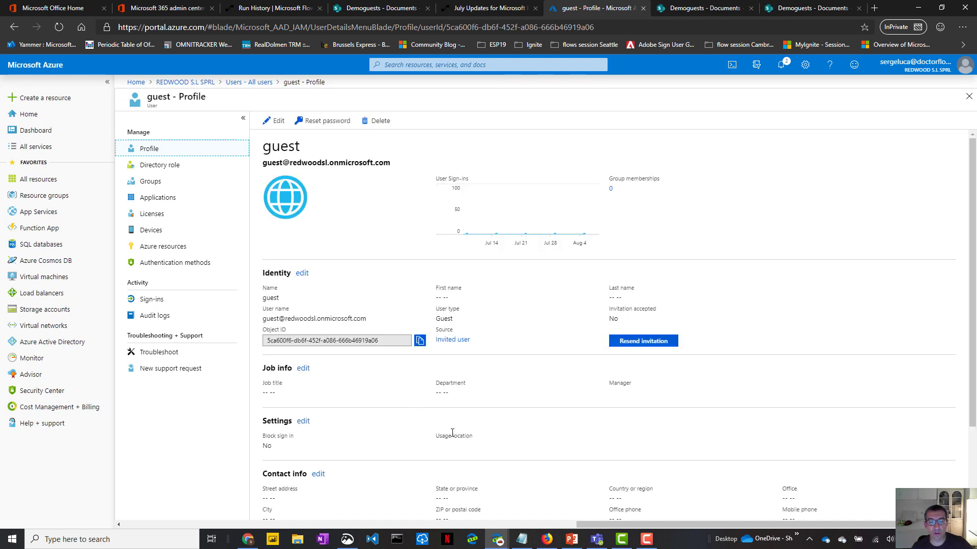
click(303, 422)
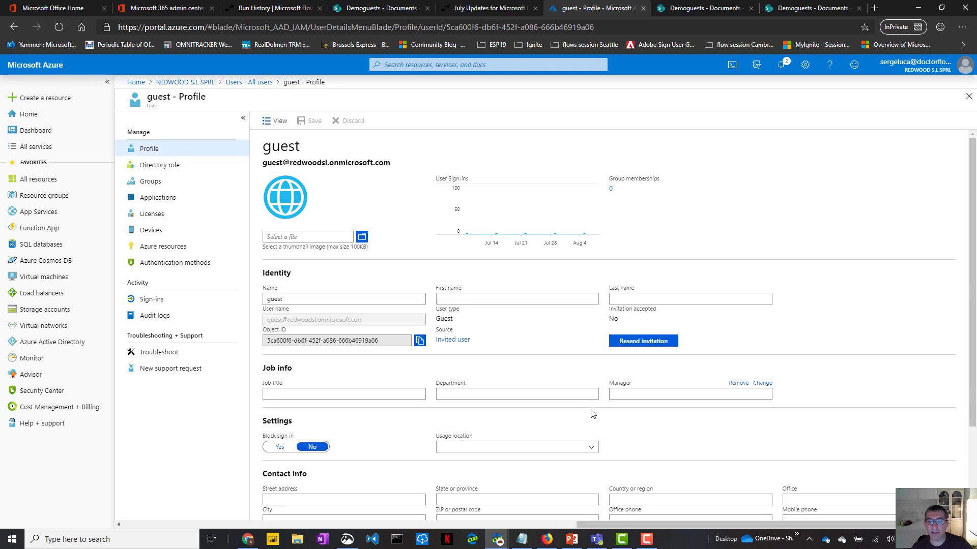
click(593, 451)
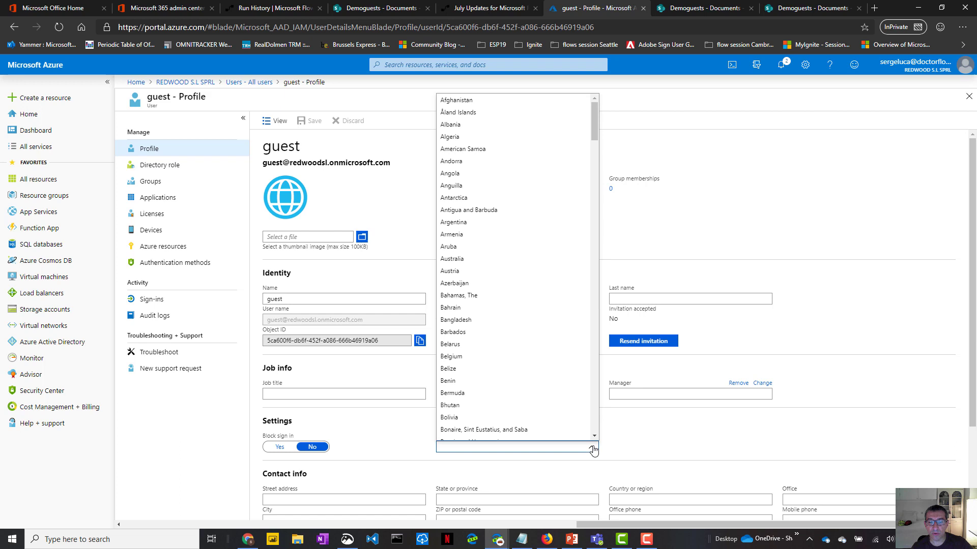
click(488, 361)
click(303, 122)
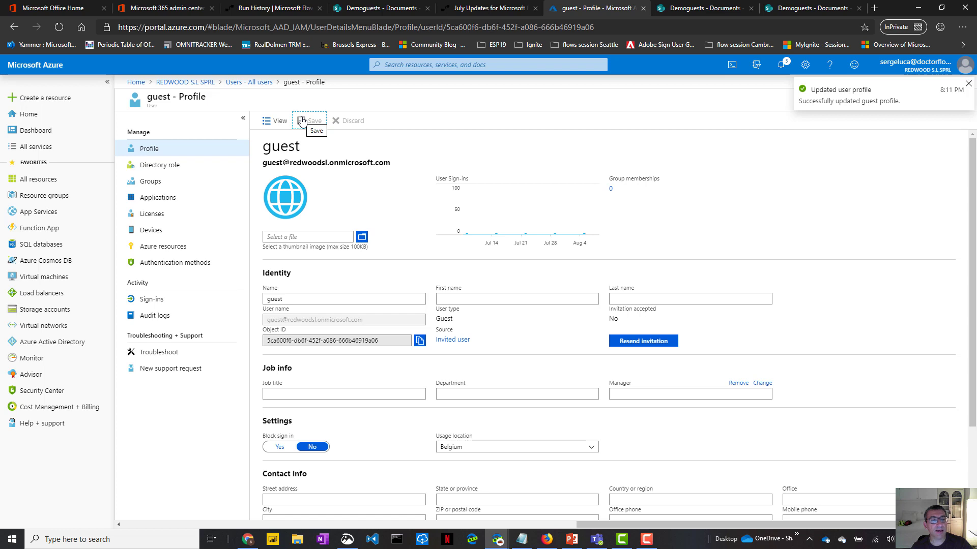
click(163, 216)
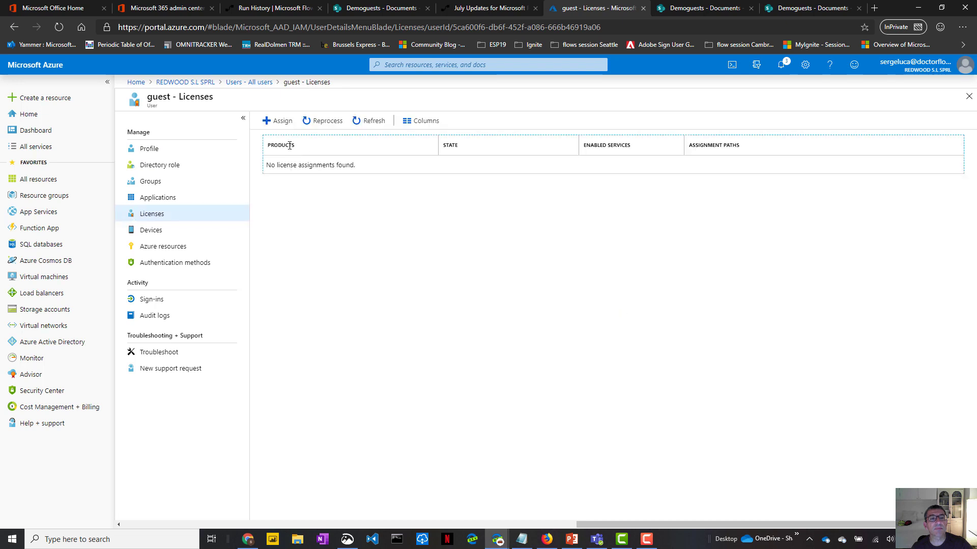
- Attempt to assign the Office 365 E3 product to the guest user
click(276, 122)
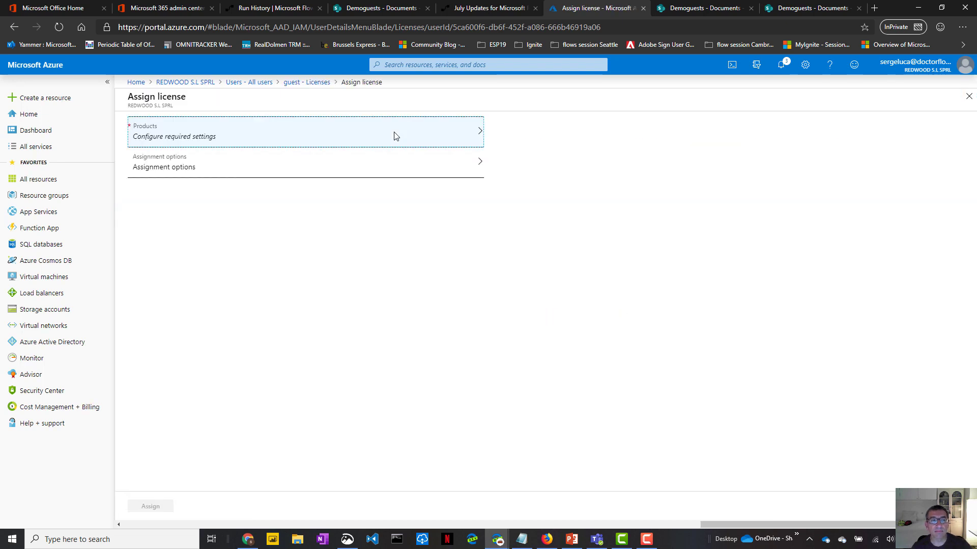
click(338, 142)
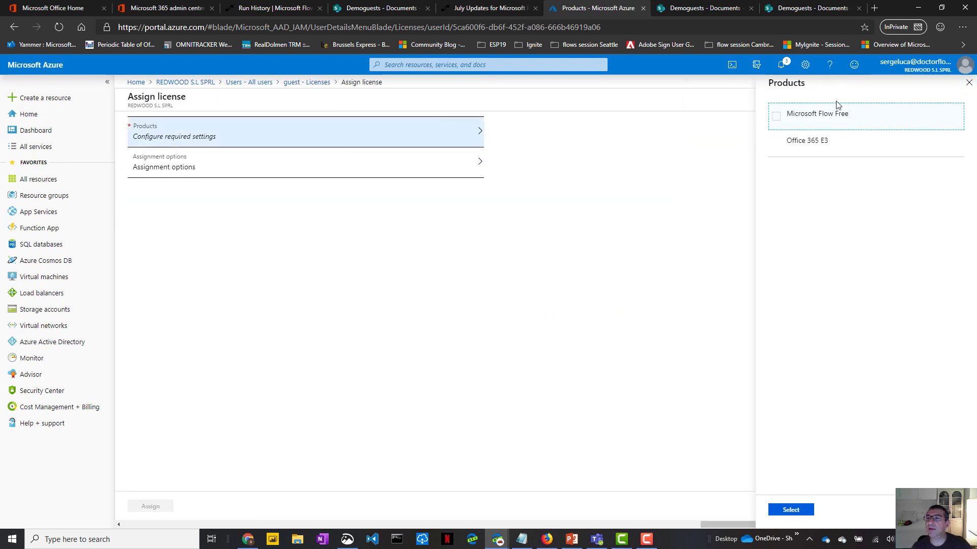
click(776, 144)
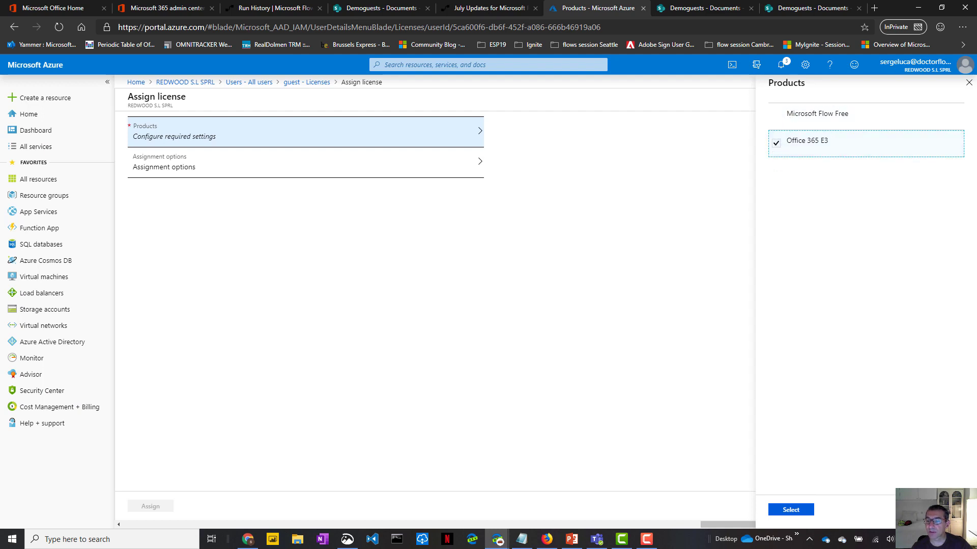
click(793, 510)
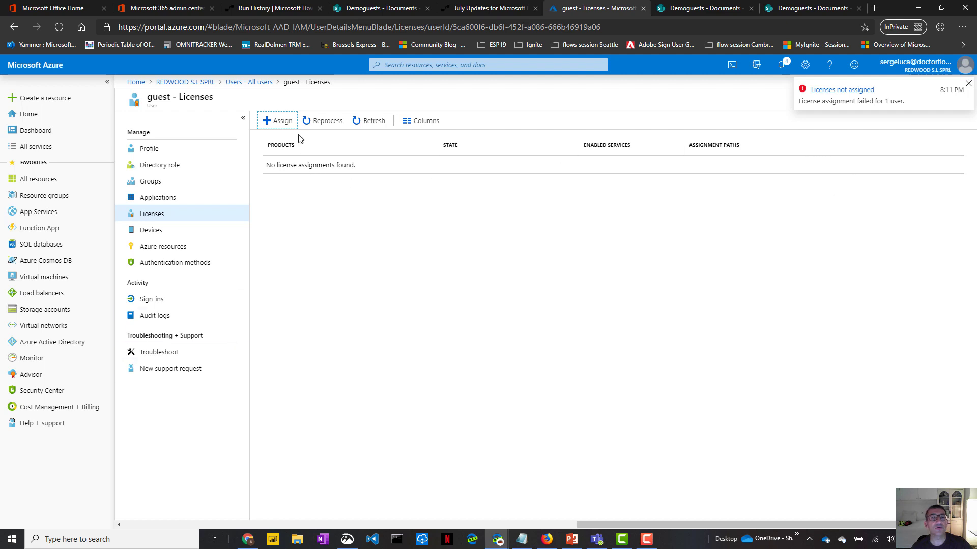
- Retry with Office 365 E3 selected and apply the license assignment
click(279, 121)
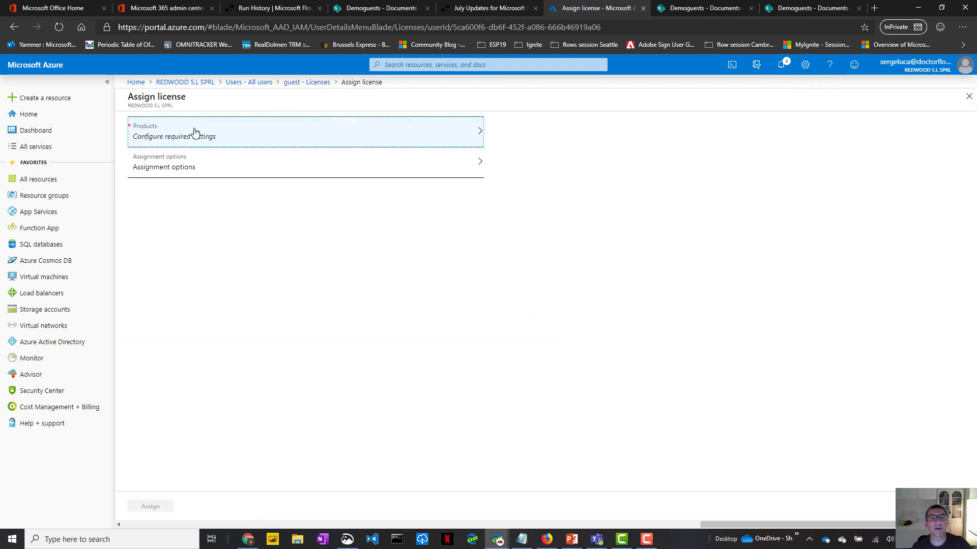
click(195, 132)
click(776, 143)
click(795, 511)
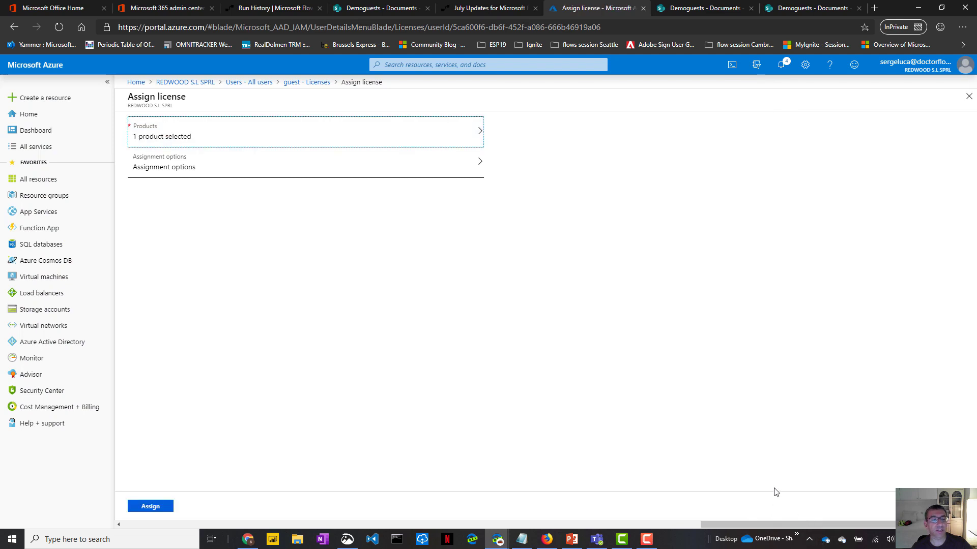
click(151, 506)
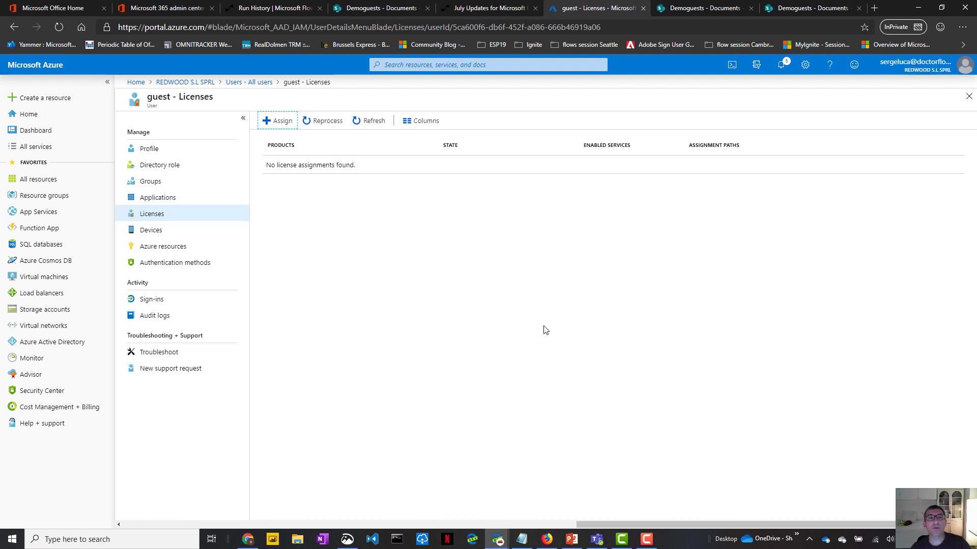
- Open the create approvals flow in edit mode and expand its approval step
click(271, 8)
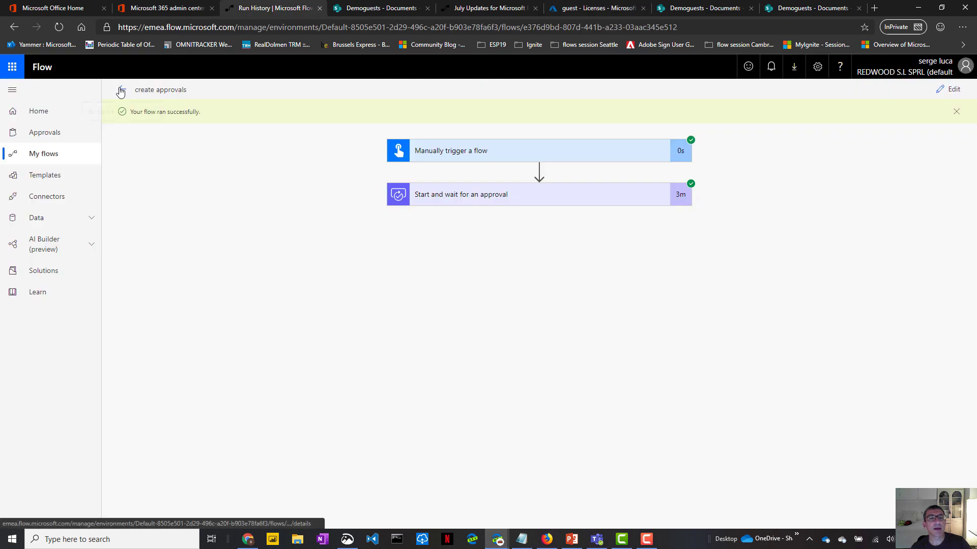
click(123, 92)
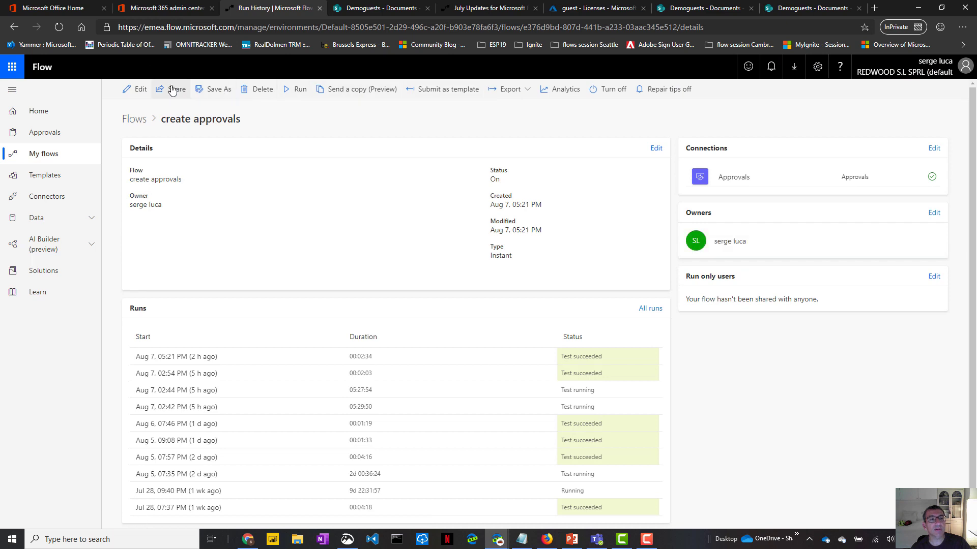
click(136, 92)
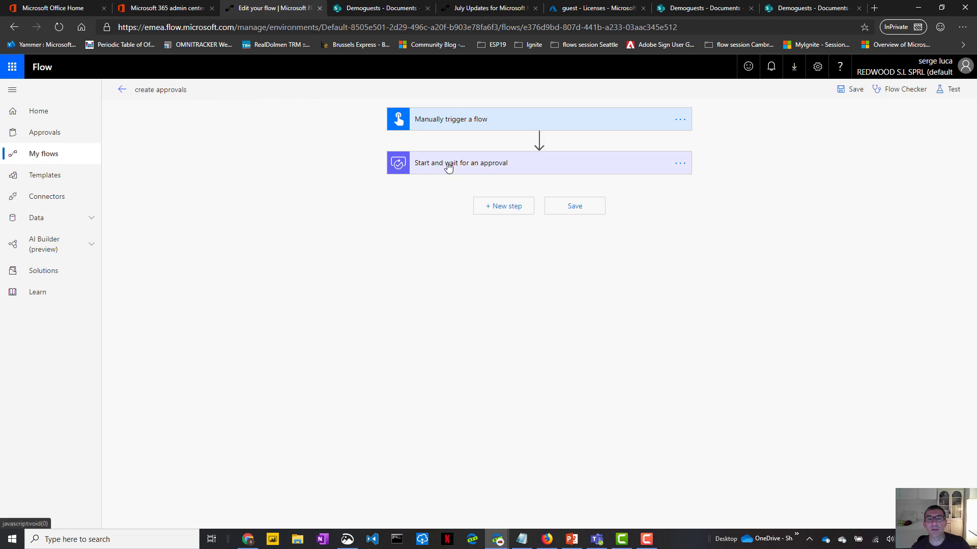
click(448, 168)
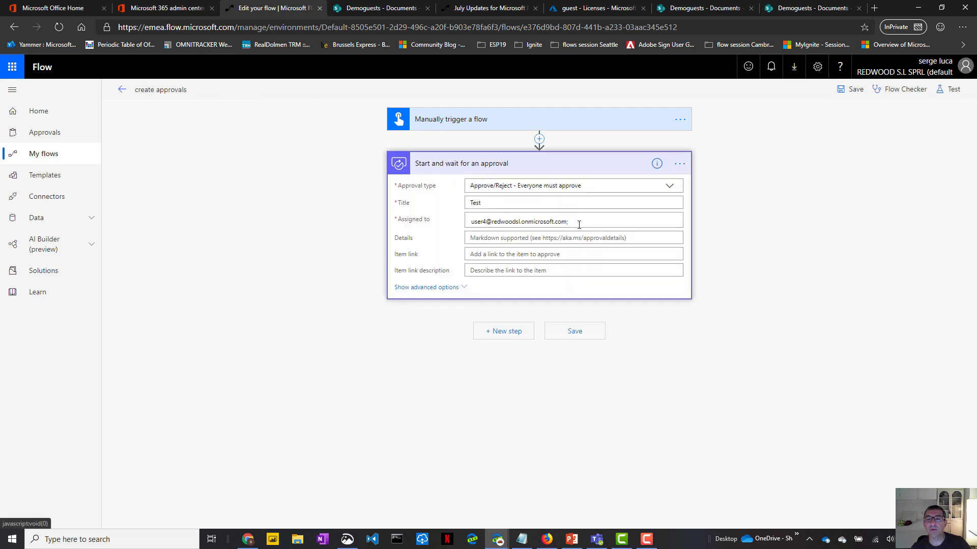
- Add the guest user as the approval step's Assigned to recipient
drag(580, 225, 470, 216)
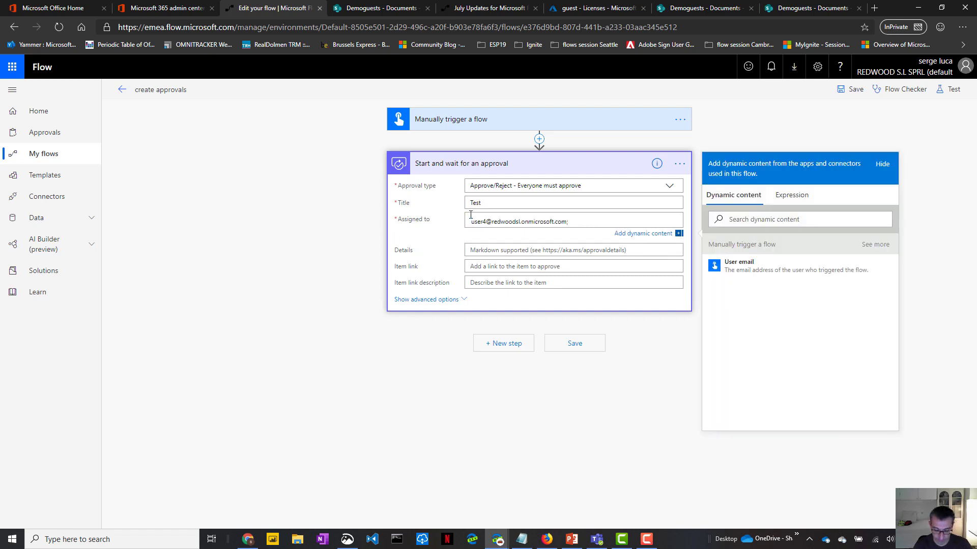
text(guest)
key(Tab)
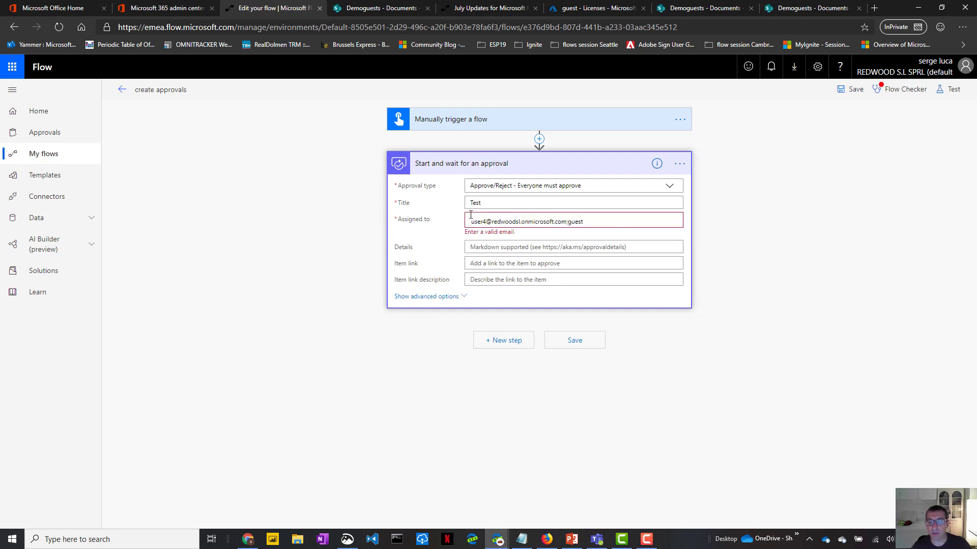
click(471, 214)
key(ctrl+a)
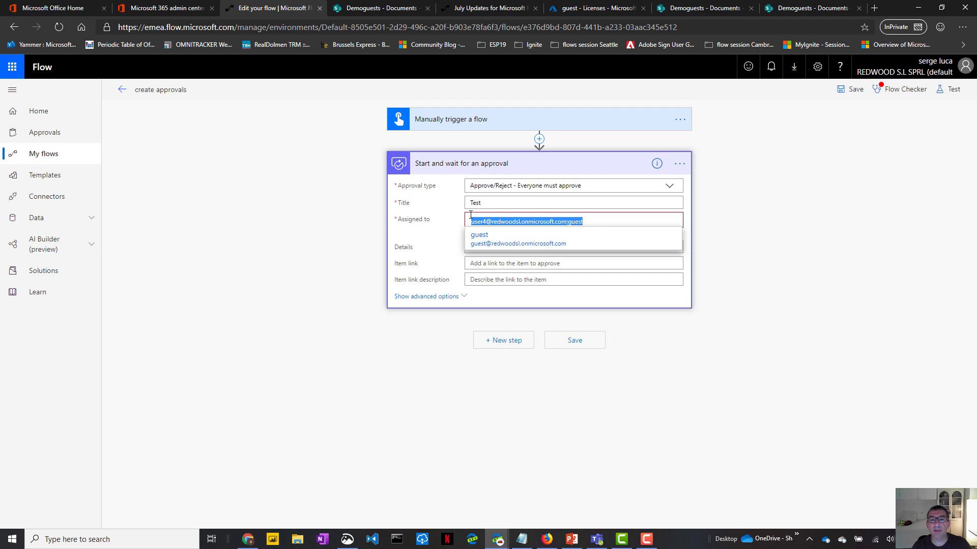
click(497, 239)
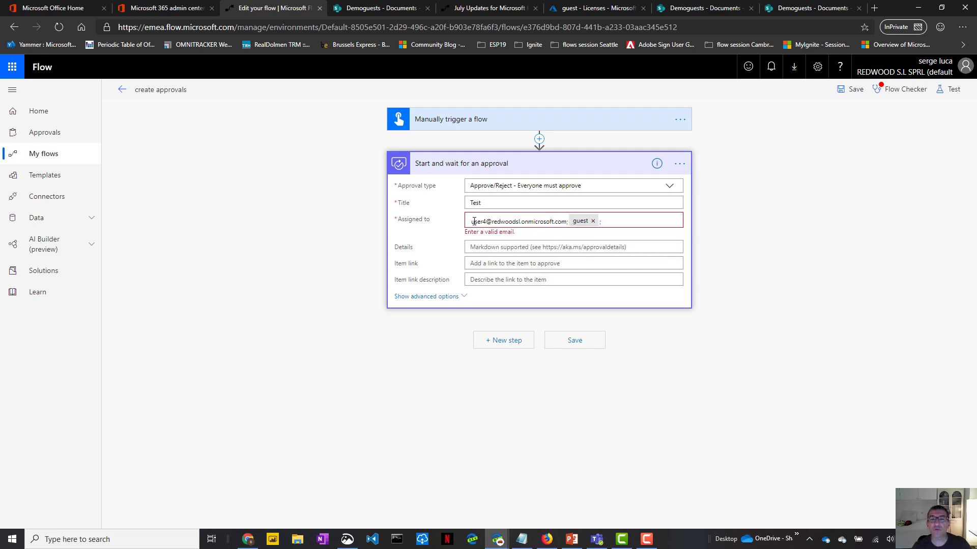
- Delete the old approver e-mail address from the Assigned to field
drag(472, 222, 567, 221)
click(570, 223)
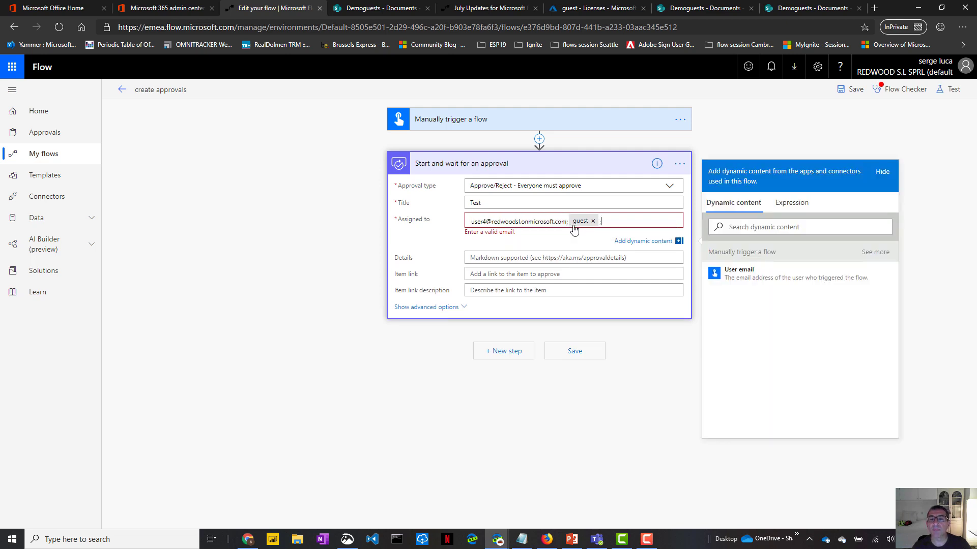
click(569, 222)
key(BackSpace)
key(BackSpace)
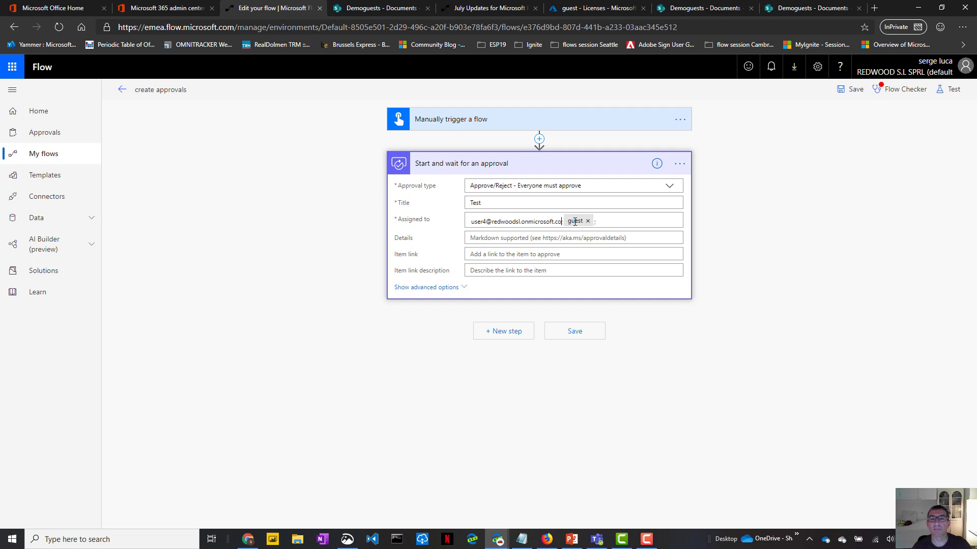
key(ctrl+a)
key(BackSpace)
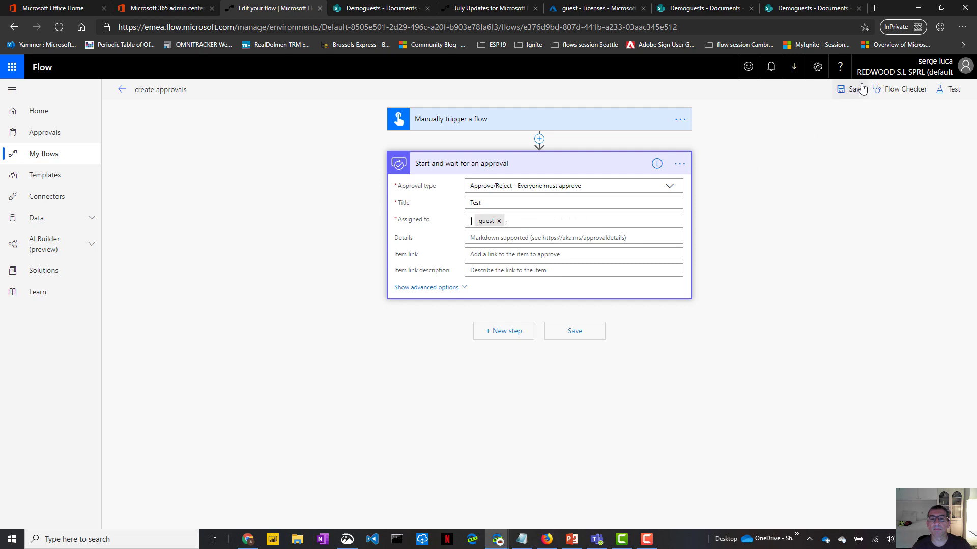
- Save the create approvals flow and run a manual test using I'll perform the trigger action
click(856, 90)
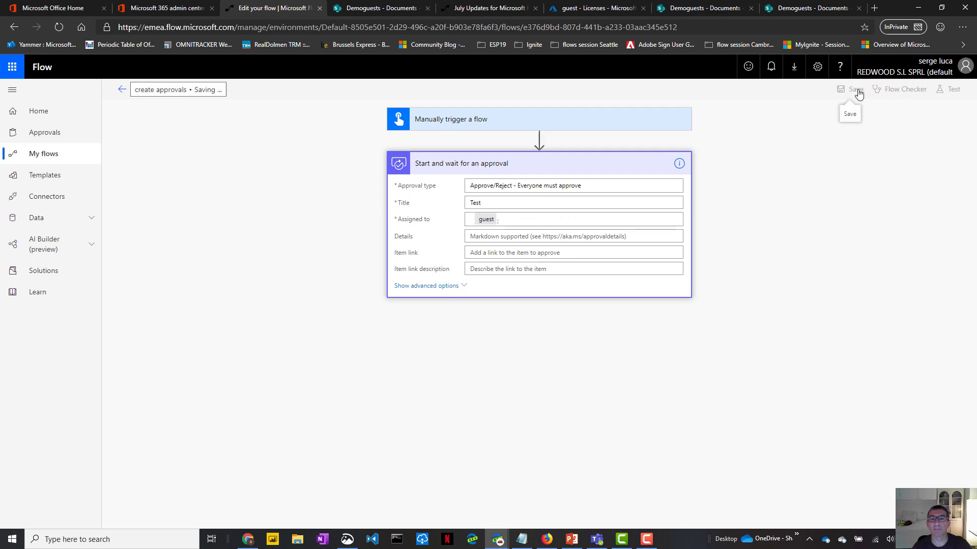
click(956, 92)
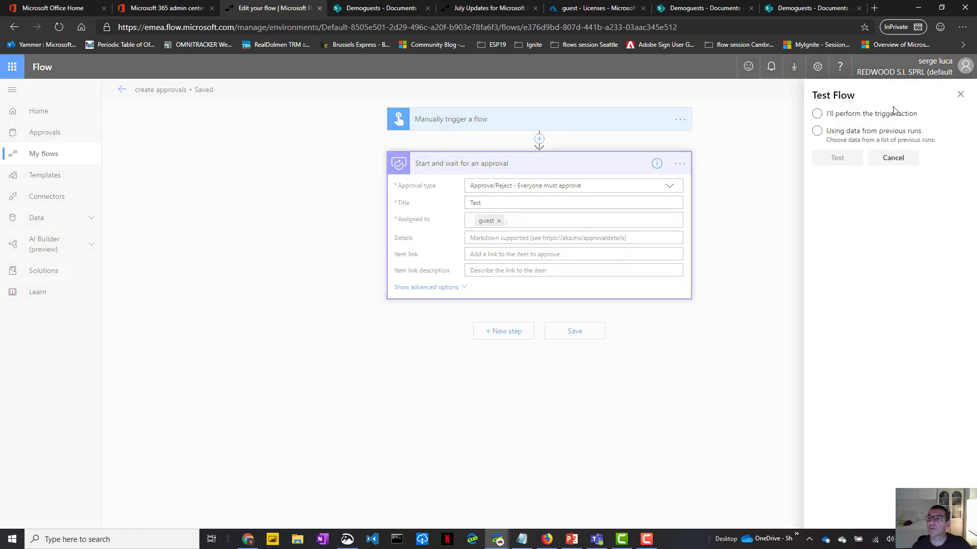
click(817, 114)
click(826, 157)
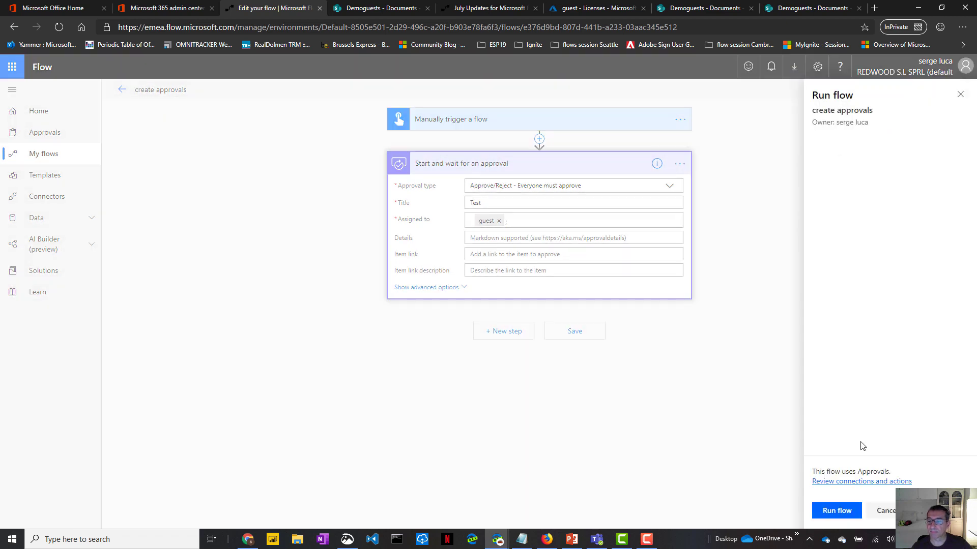
click(837, 509)
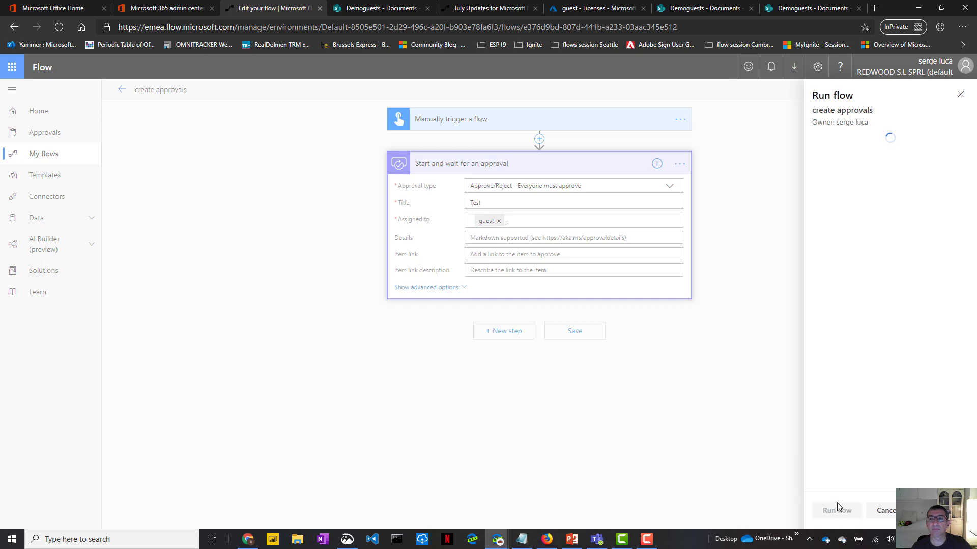
click(832, 512)
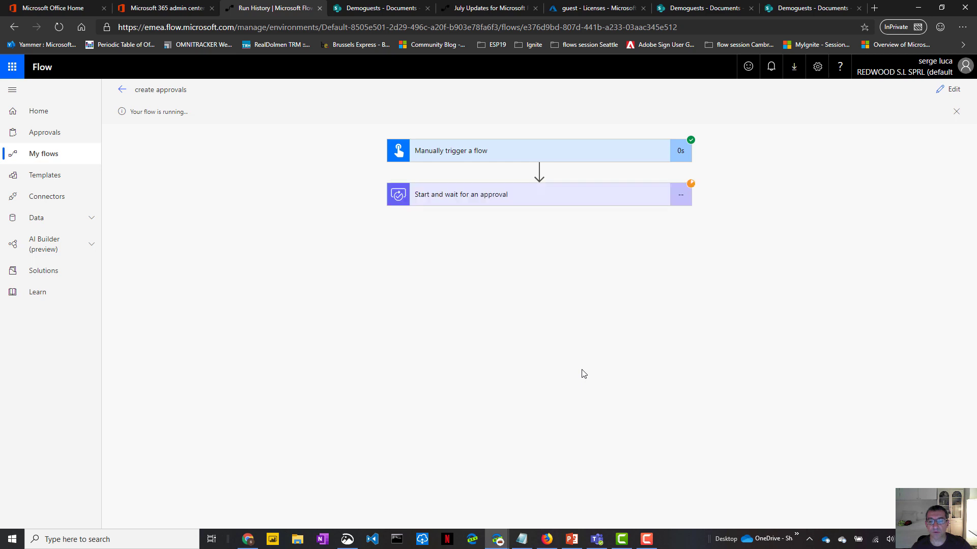
- Open the Microsoft Flow Test email in the guest's Other inbox and approve it
click(548, 541)
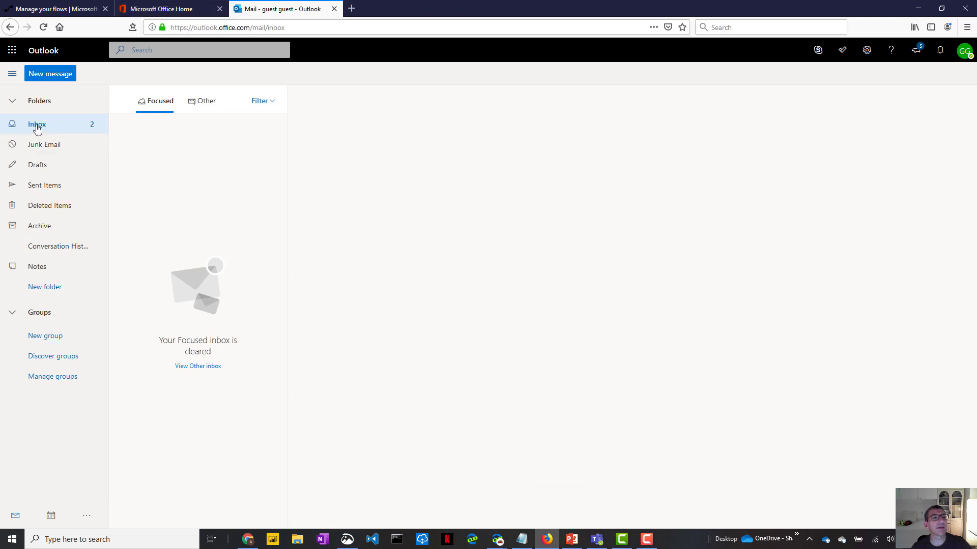
click(203, 104)
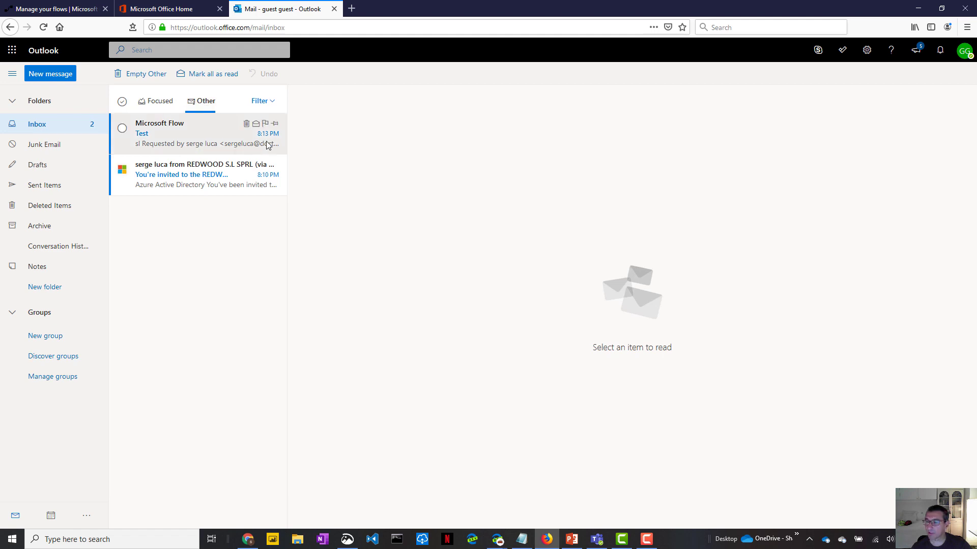
click(175, 134)
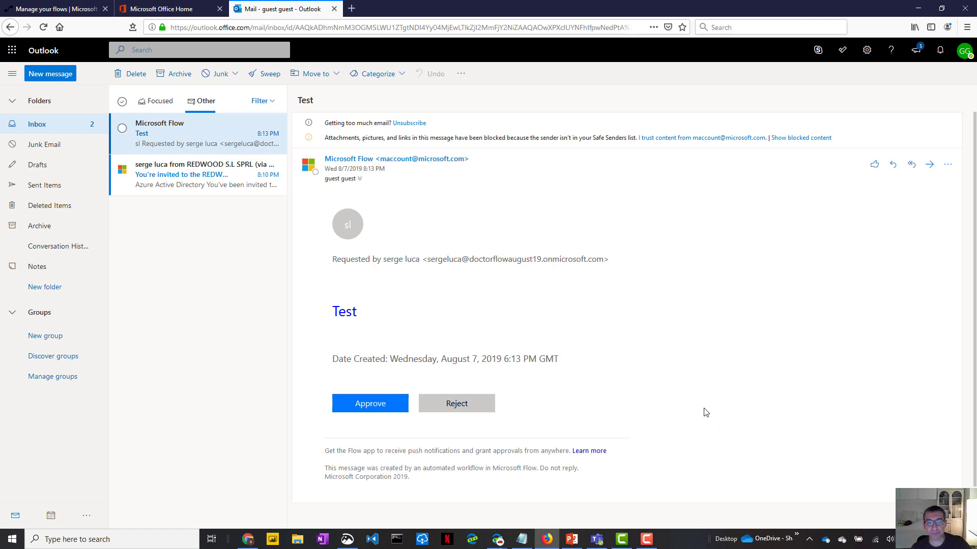
click(372, 409)
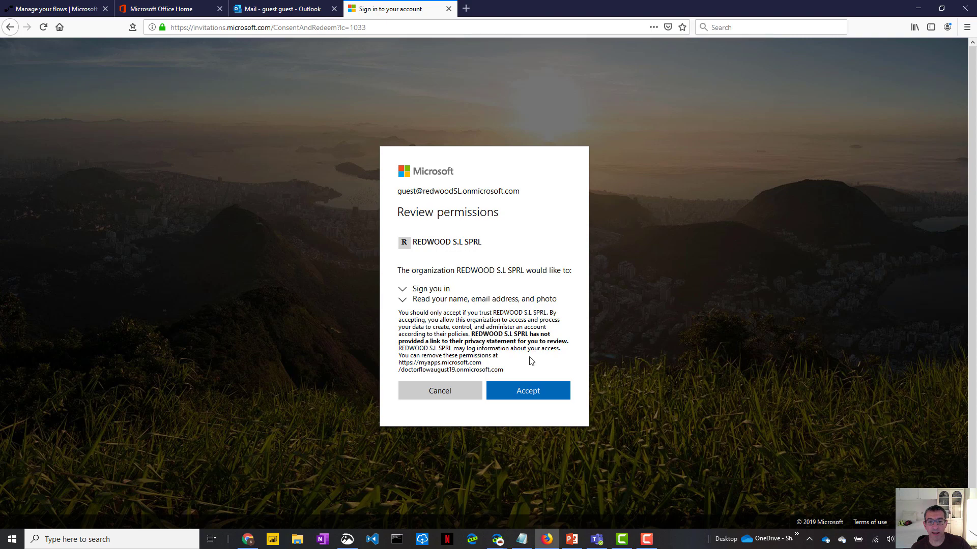
- Accept the permissions, choose Belgium as country, untick promotional emails, and click Get started
click(528, 392)
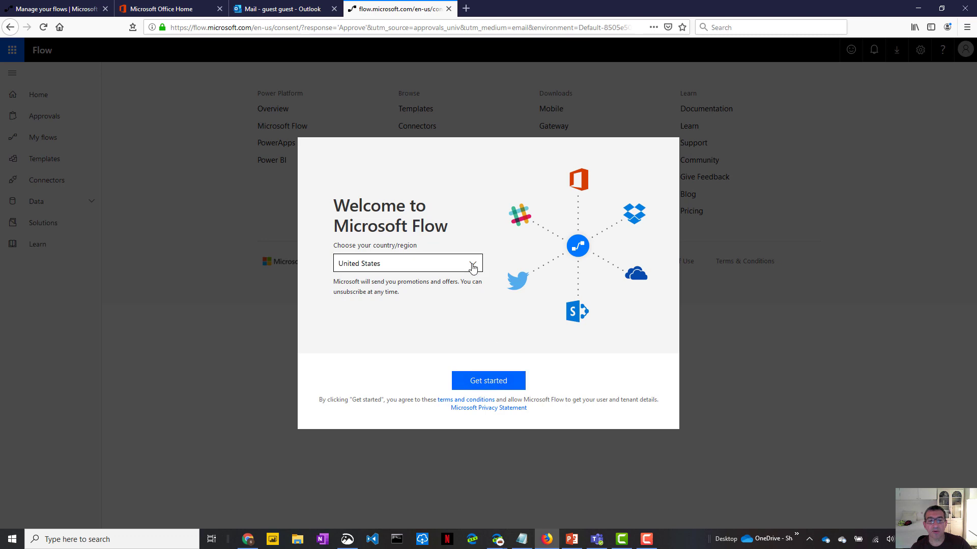
click(472, 265)
drag(478, 508, 489, 307)
click(389, 345)
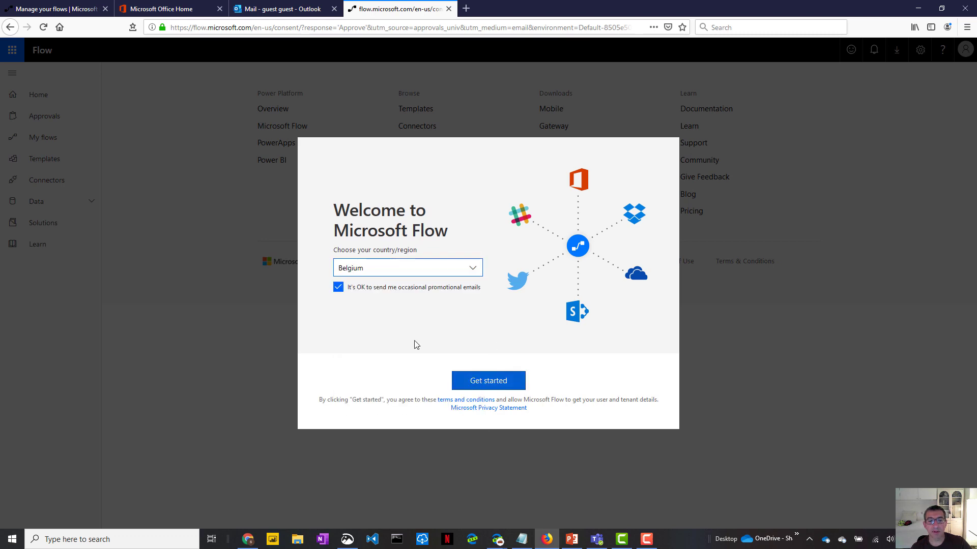
click(339, 290)
click(493, 383)
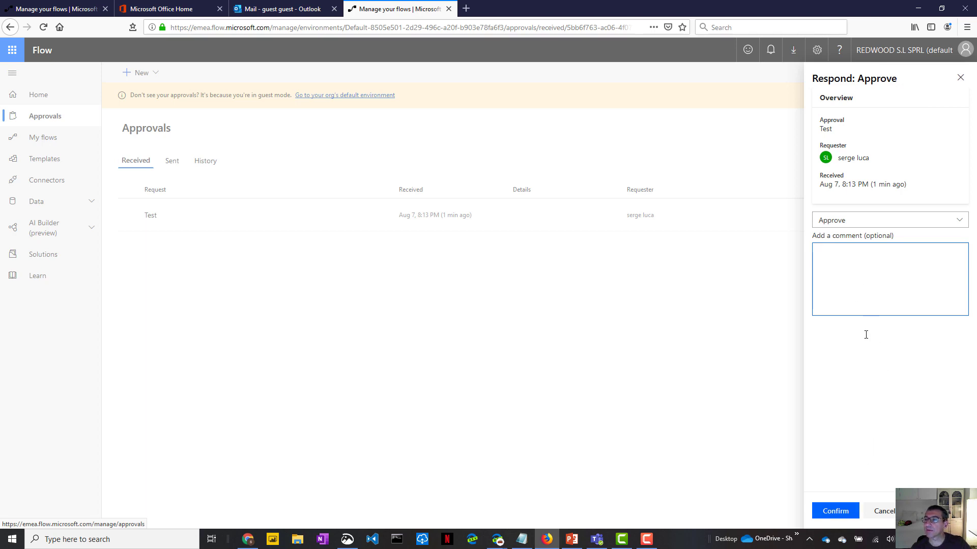
- Respond Approve to the pending Test approval request and confirm it
click(942, 220)
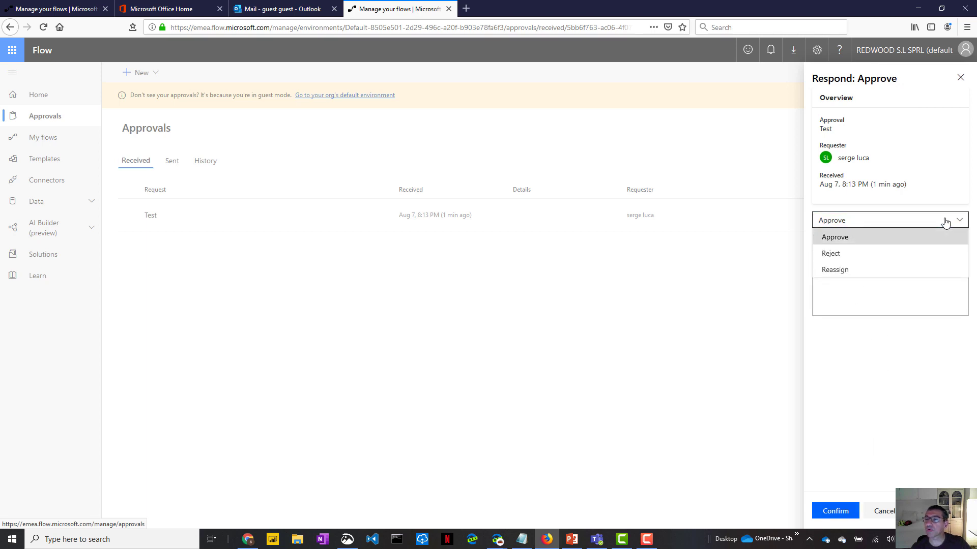
click(895, 237)
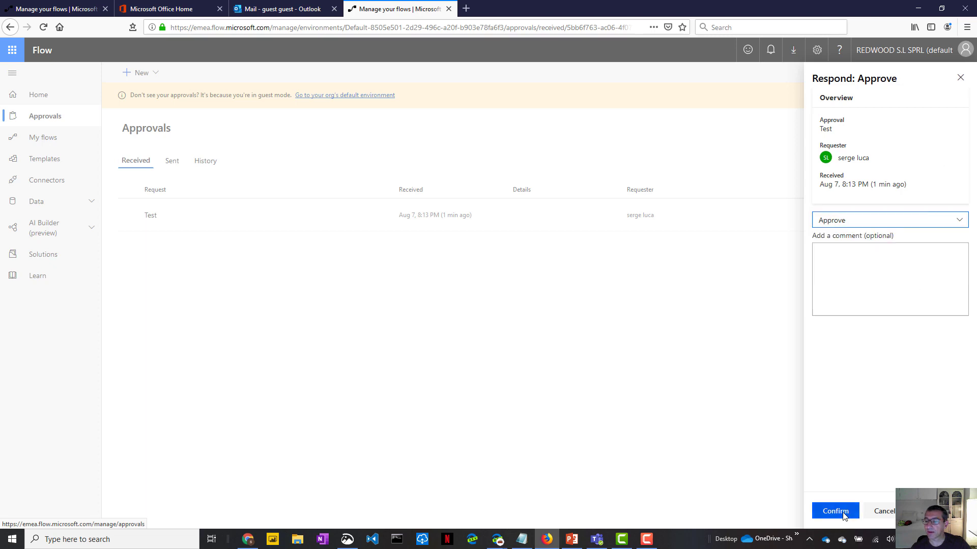
click(835, 511)
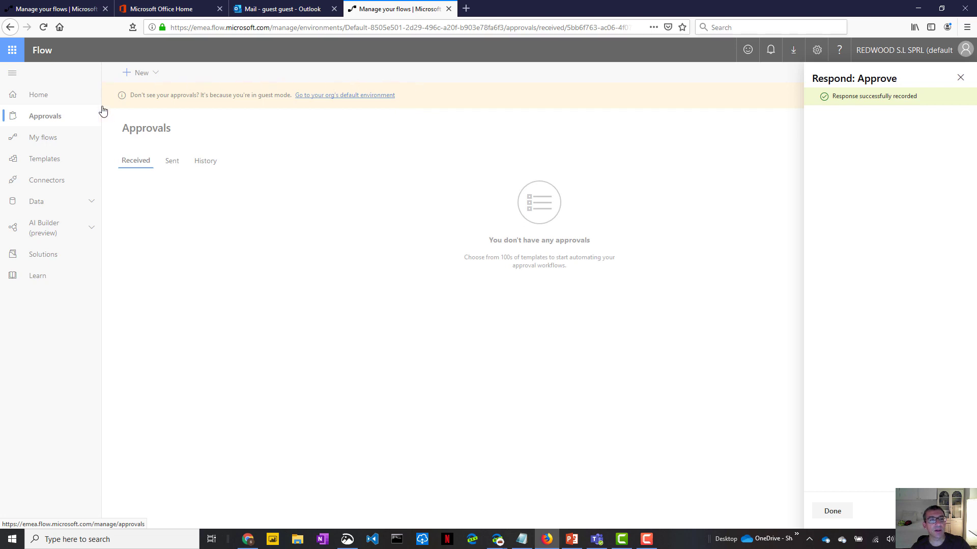
- Close the response panel and review the Sent and Received approvals lists
click(960, 78)
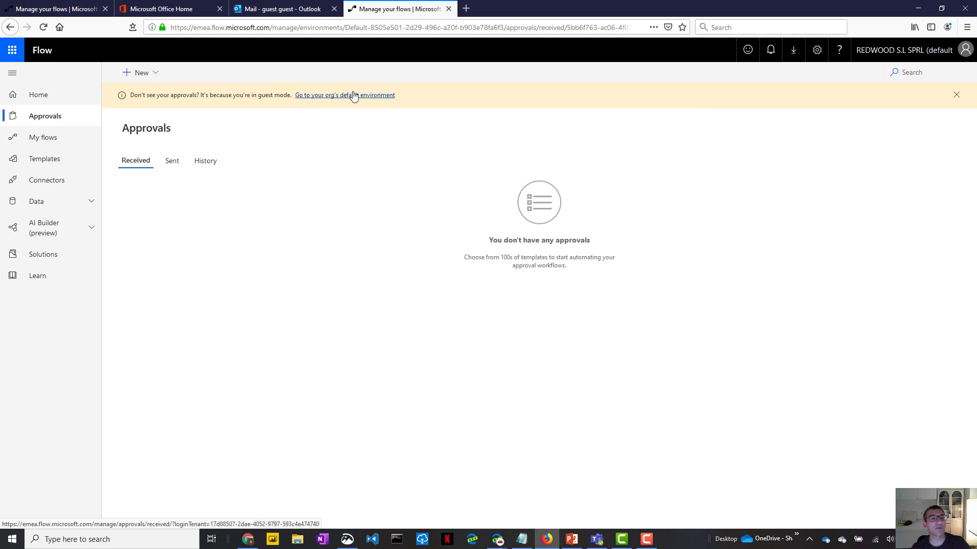
click(171, 161)
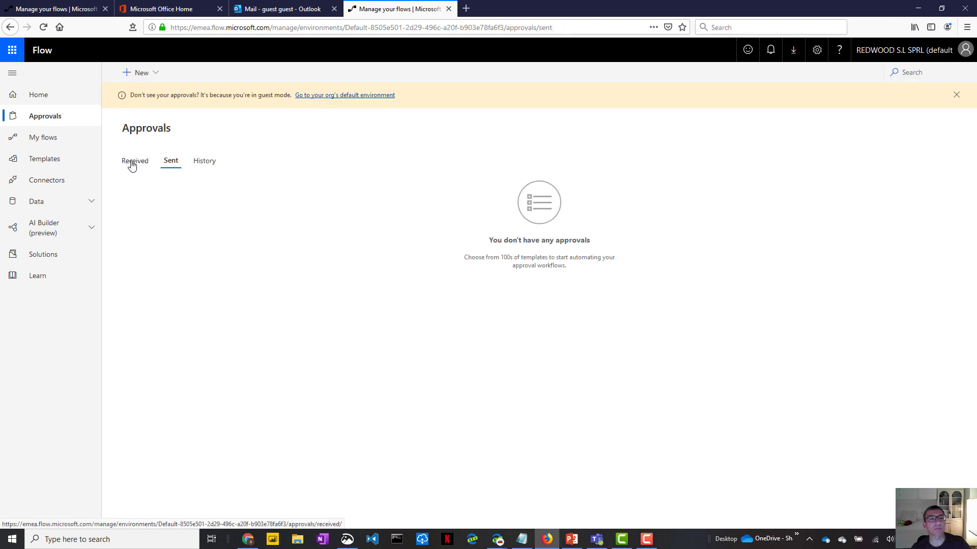
click(134, 161)
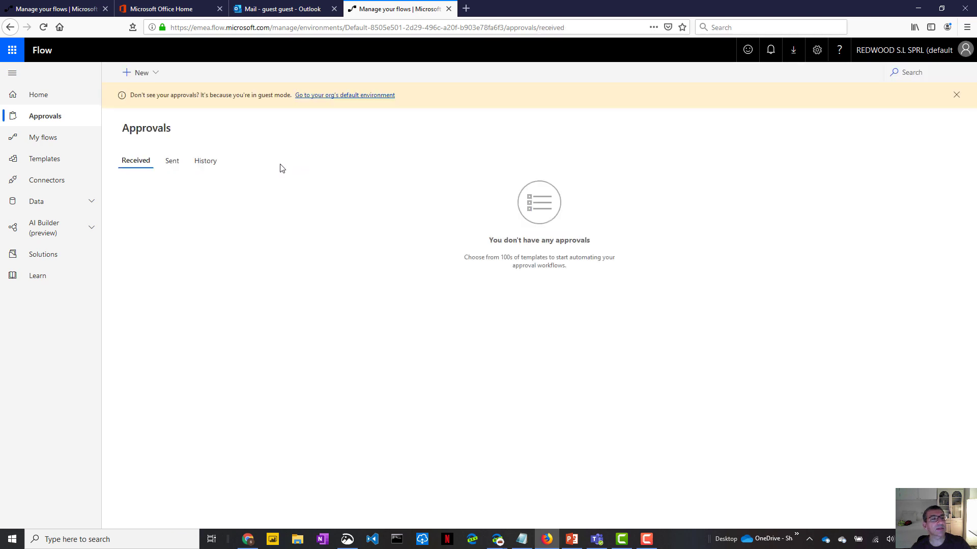
- From My flows, create a new Instant flow from blank
click(49, 139)
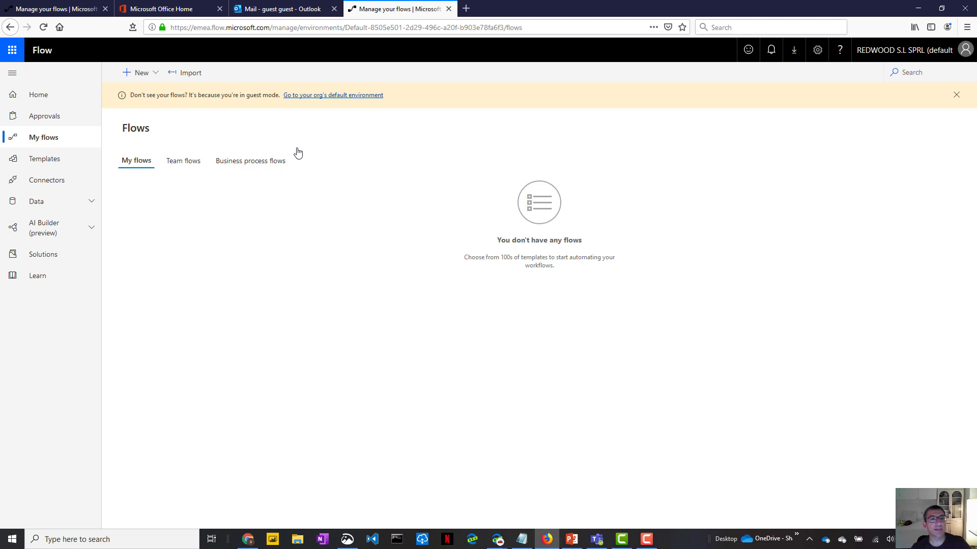
click(156, 75)
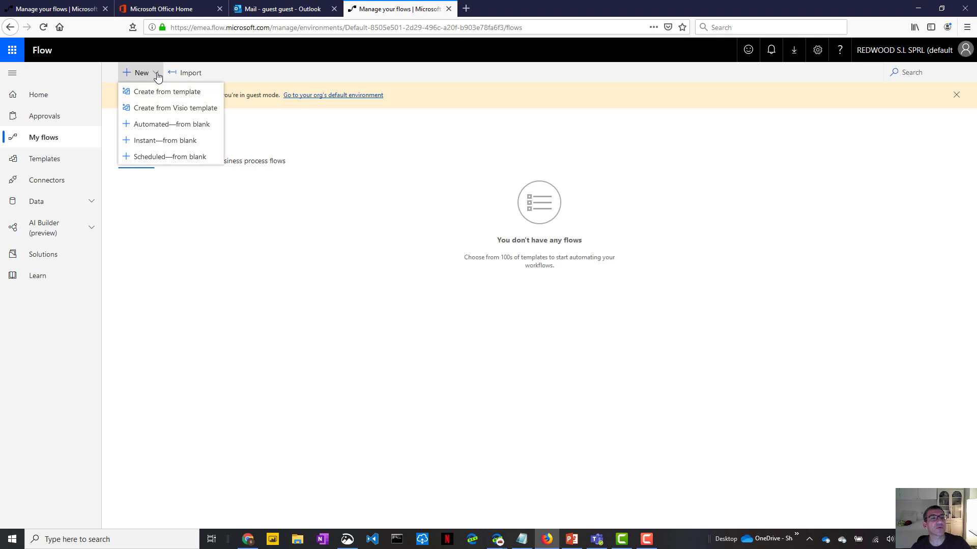
click(159, 148)
click(514, 188)
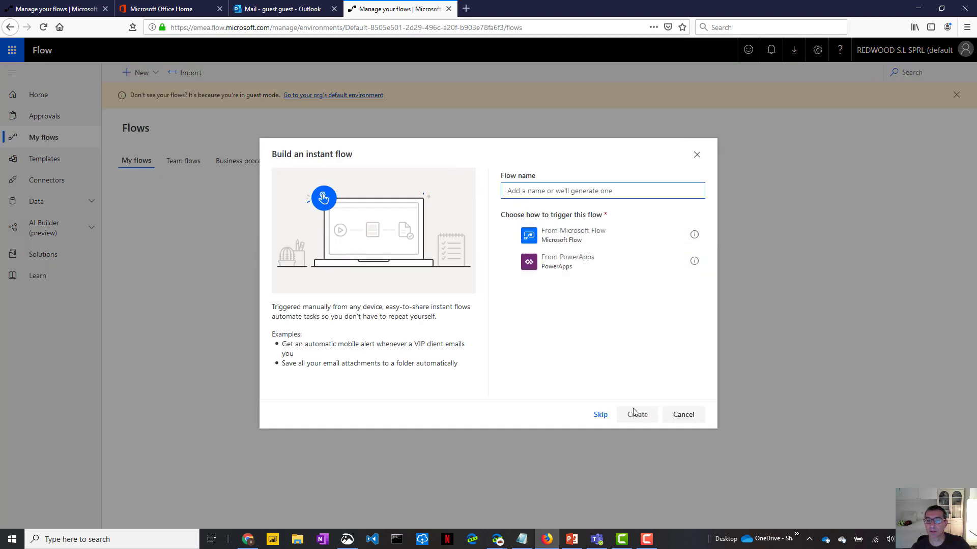
- Skip to the blank designer and add the SharePoint 'For a selected file' trigger
click(601, 415)
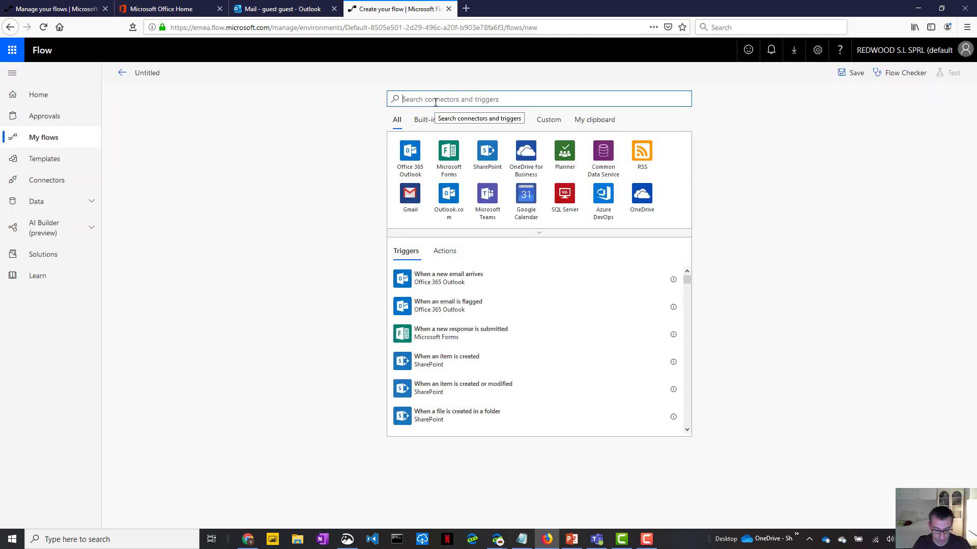
text(sharepoint)
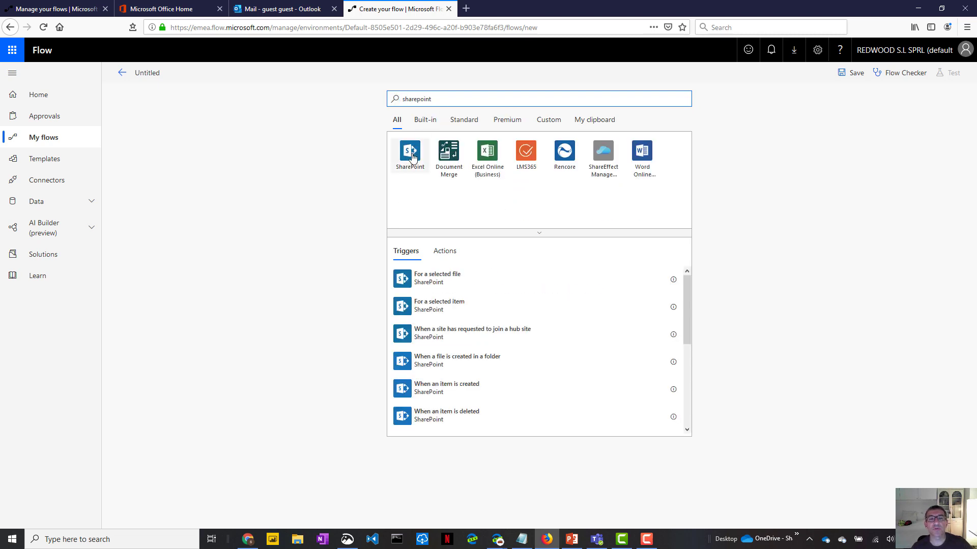
click(444, 286)
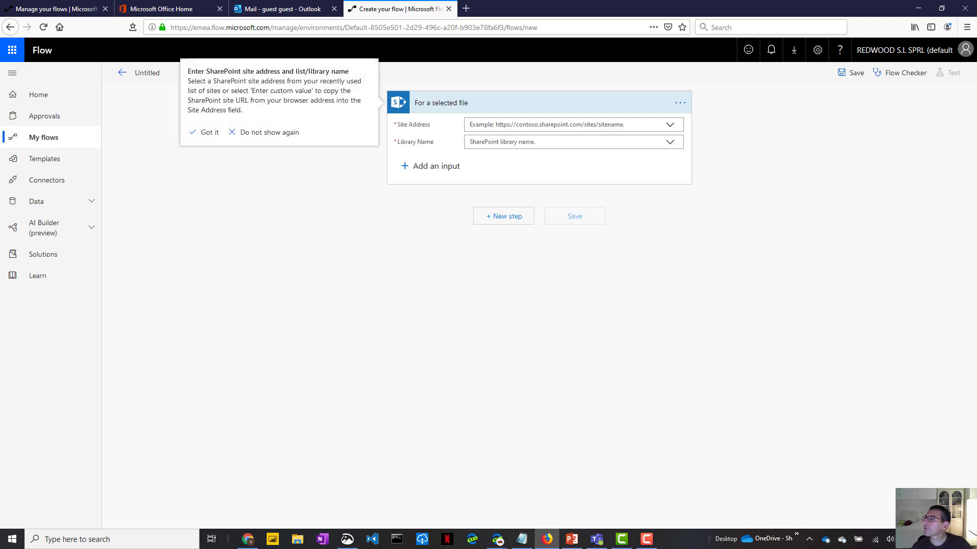
- Bring up the Notepad notes and select the Demoguests site URL for copying
click(521, 539)
drag(927, 0, 242, 176)
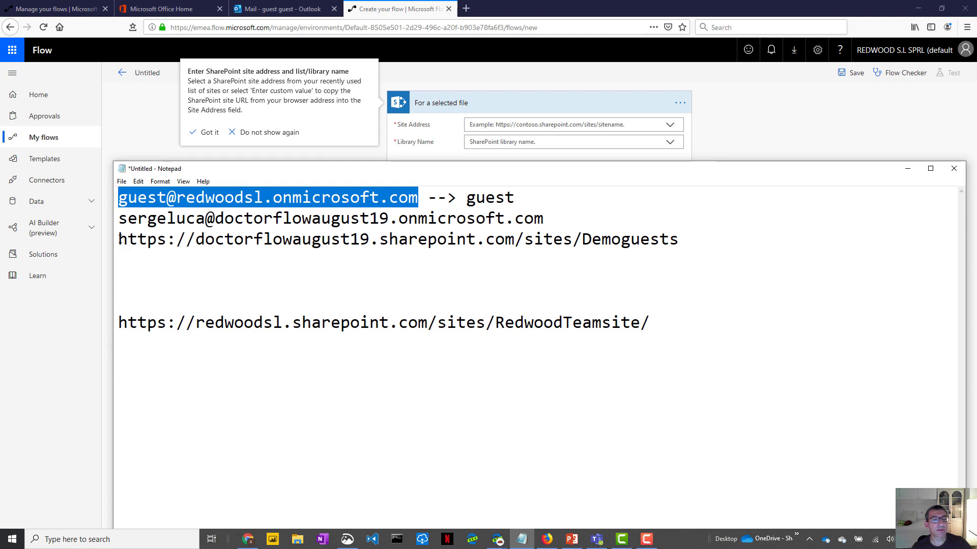
drag(118, 239, 690, 234)
key(ctrl+c)
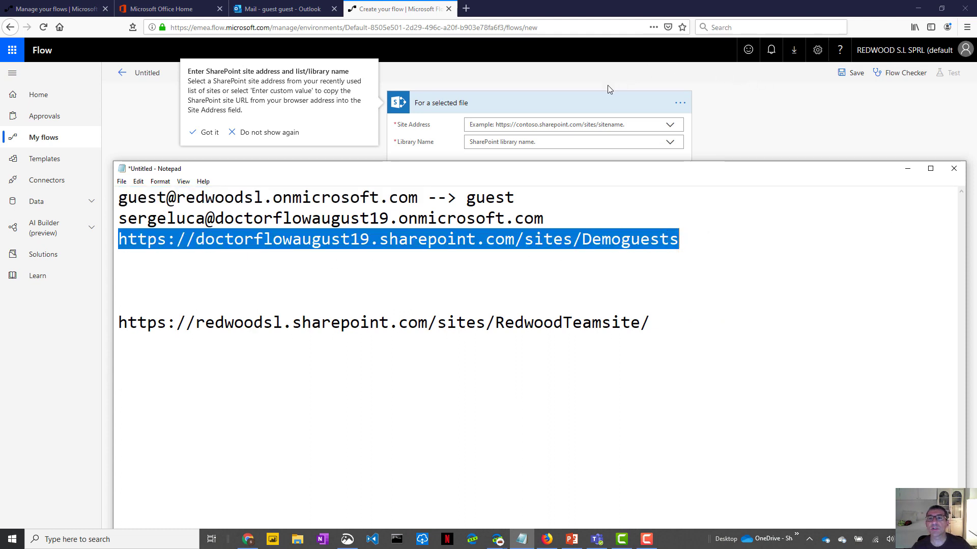
- Paste the Demoguests URL as a custom Site Address and try loading its libraries
click(593, 100)
click(593, 100)
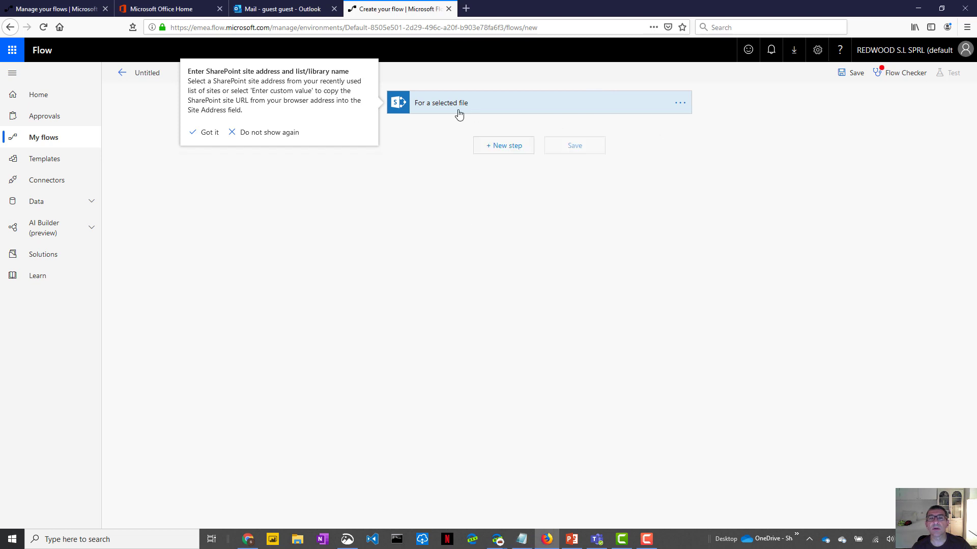
click(654, 111)
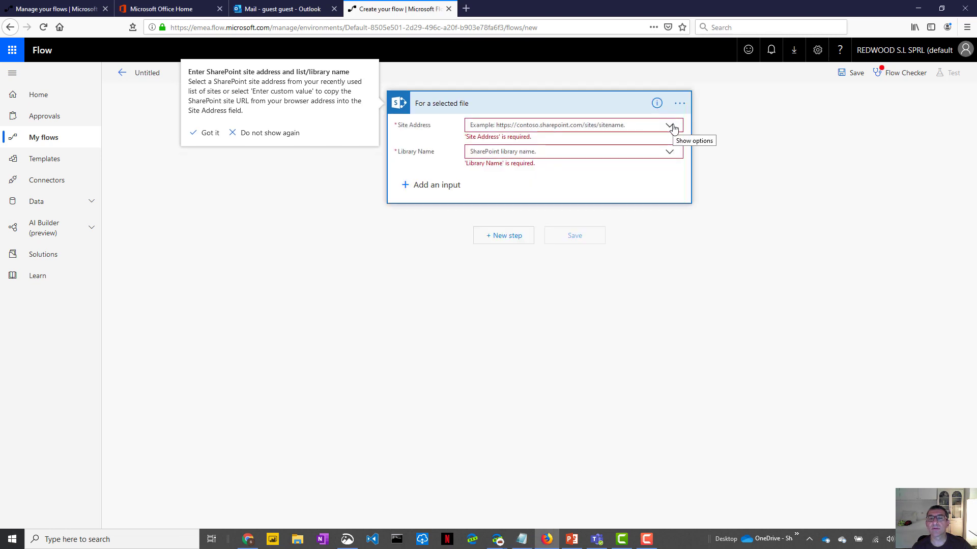
click(672, 127)
click(506, 154)
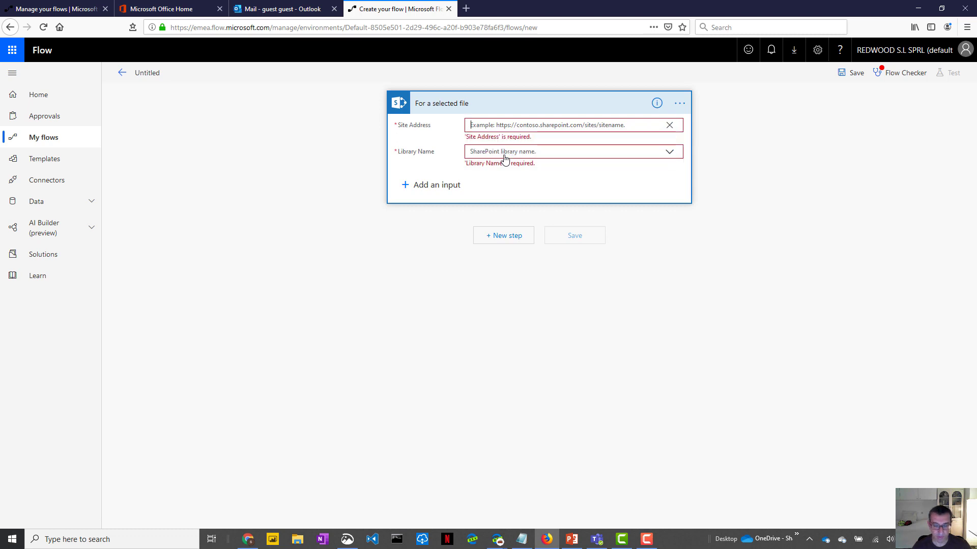
key(ctrl+v)
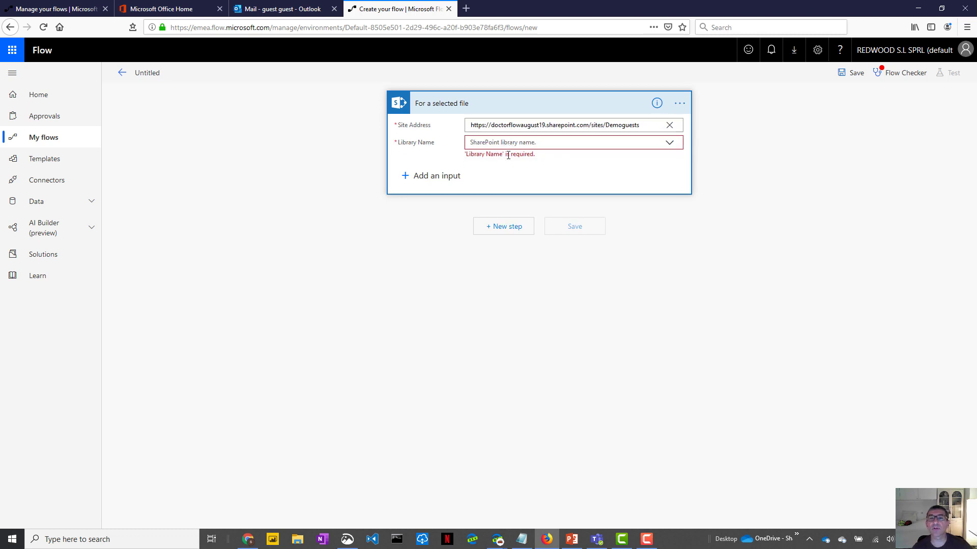
click(669, 142)
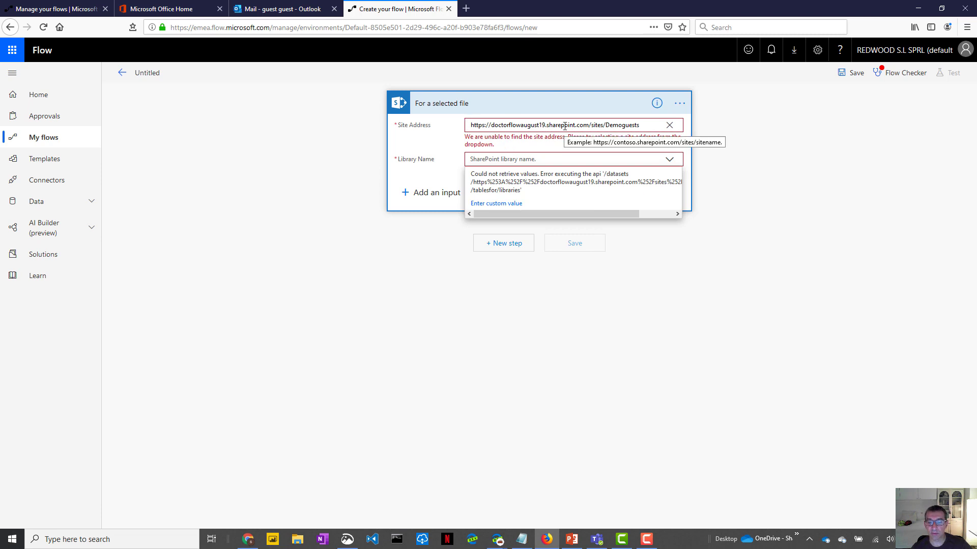
- Switch to the run-history window and open Demoguests' advanced site permissions page
mouse_move(499, 544)
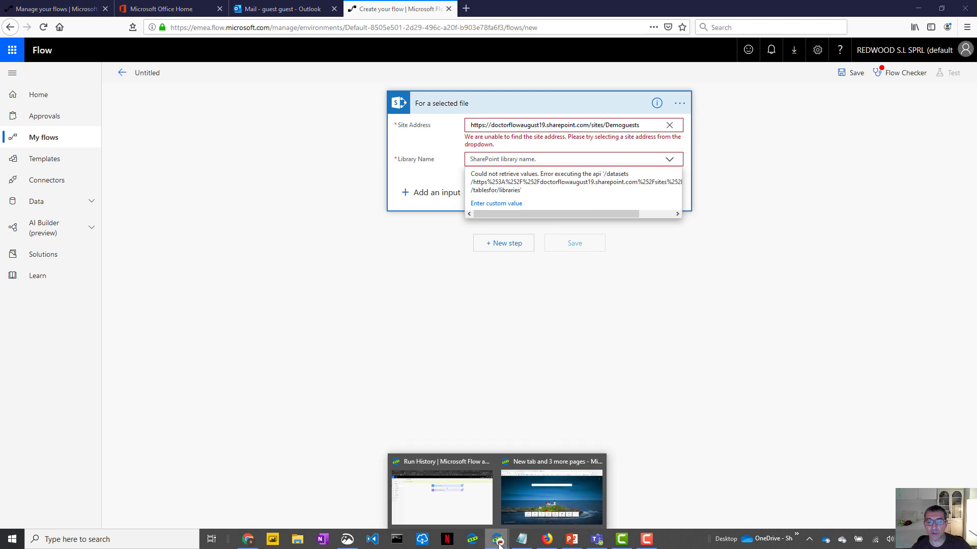
click(462, 516)
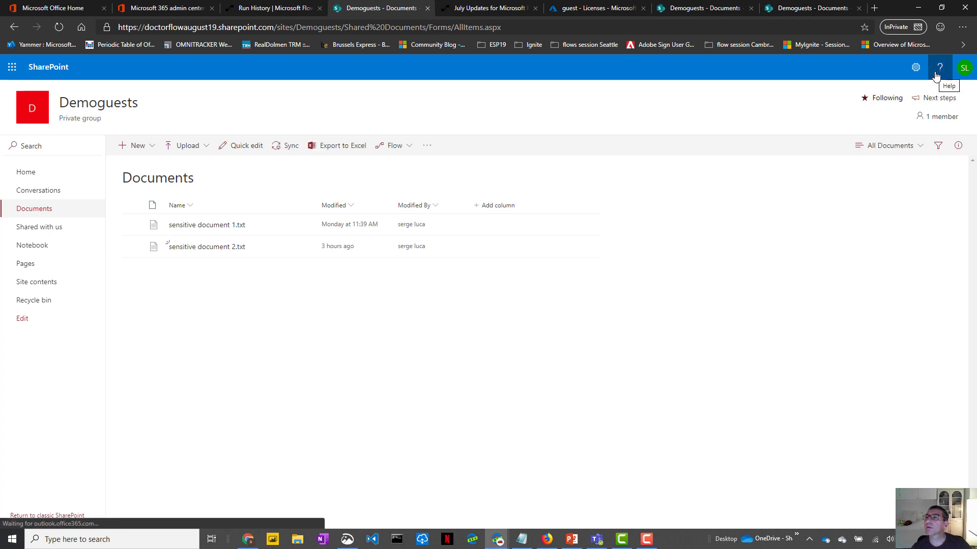
click(916, 68)
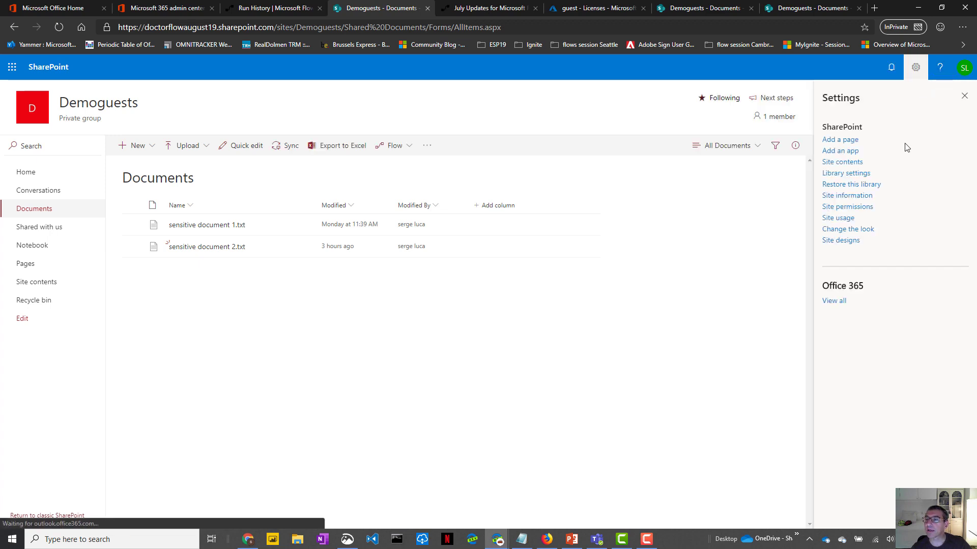
click(837, 208)
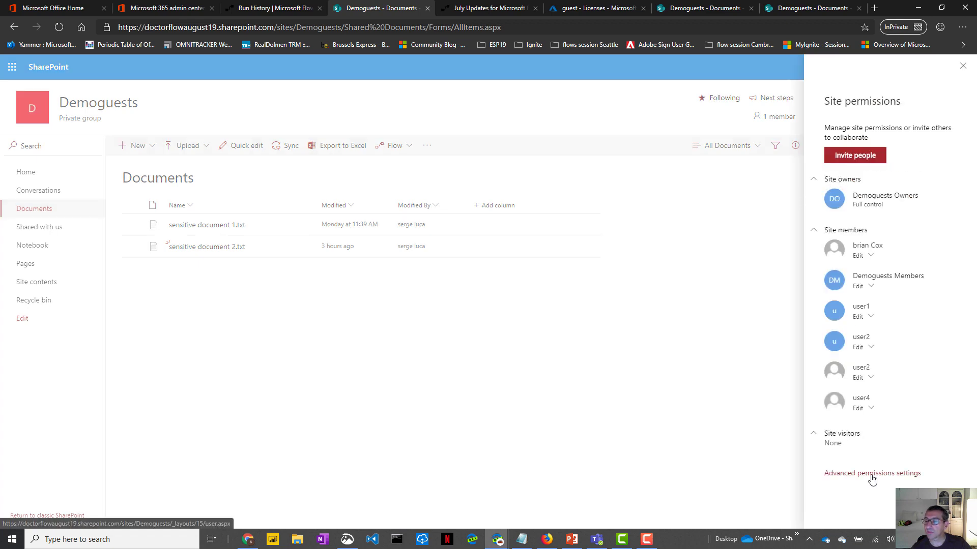
click(872, 478)
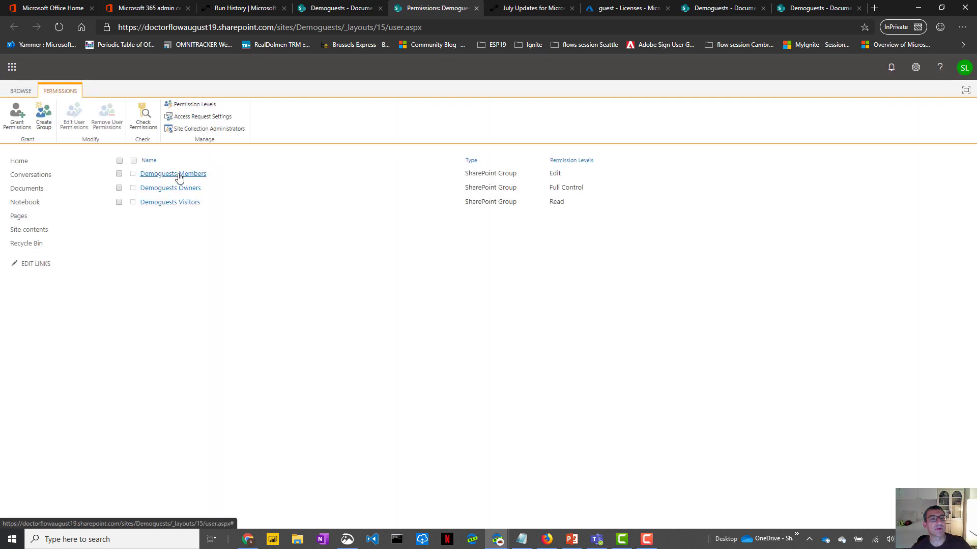
- Add the guest user's account to Demoguests Members via New > Add Users
click(179, 174)
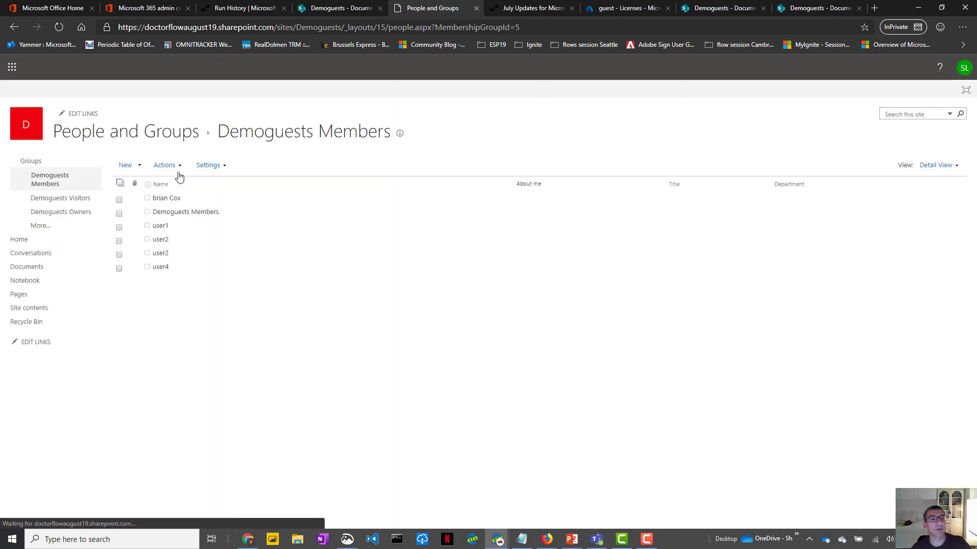
click(139, 166)
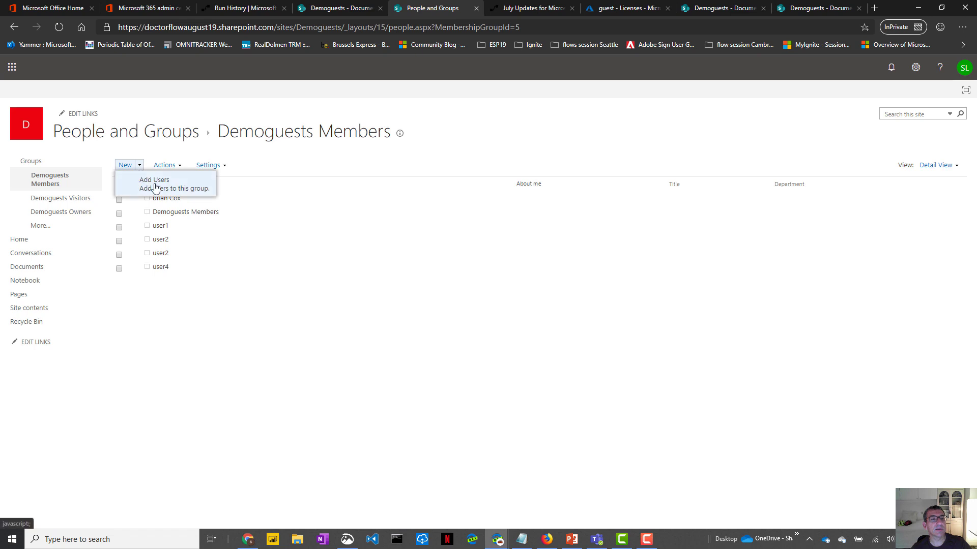
click(155, 187)
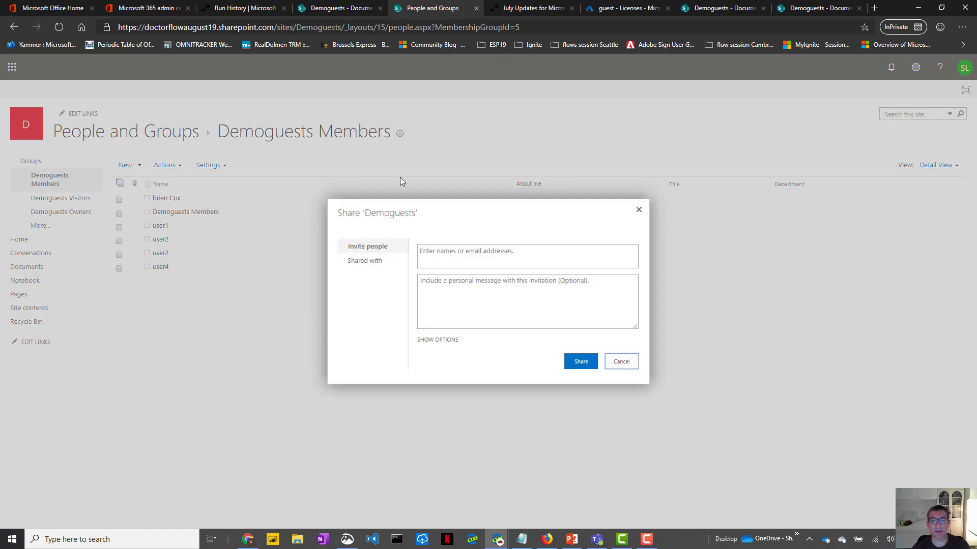
click(446, 253)
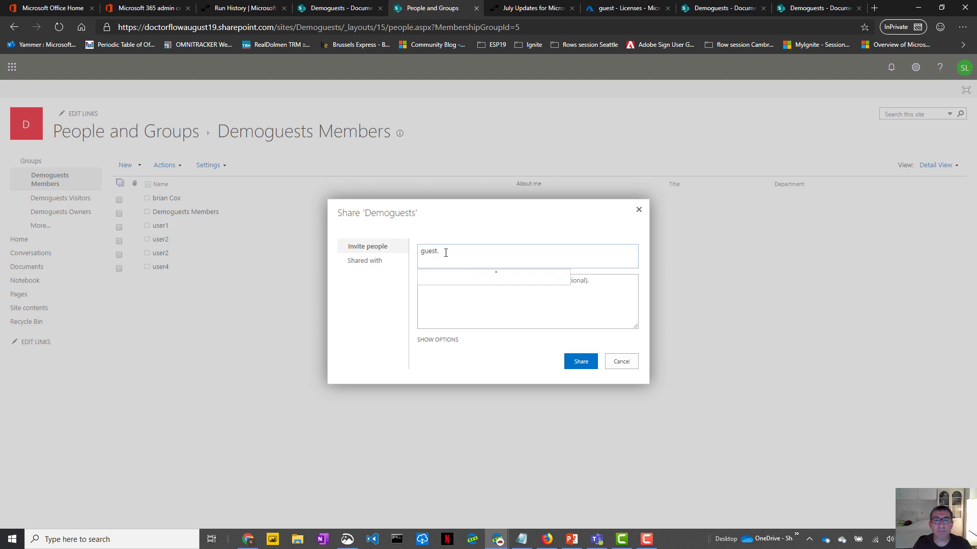
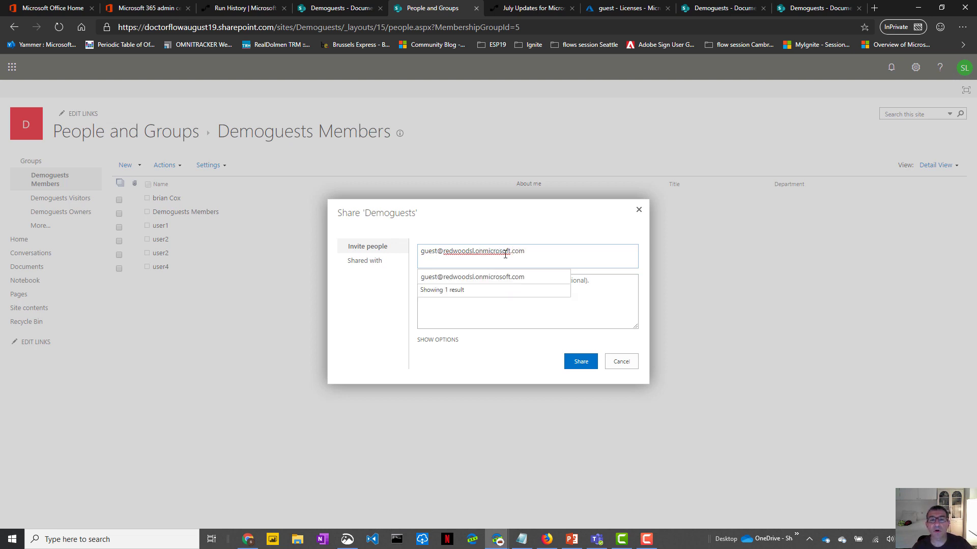
click(497, 283)
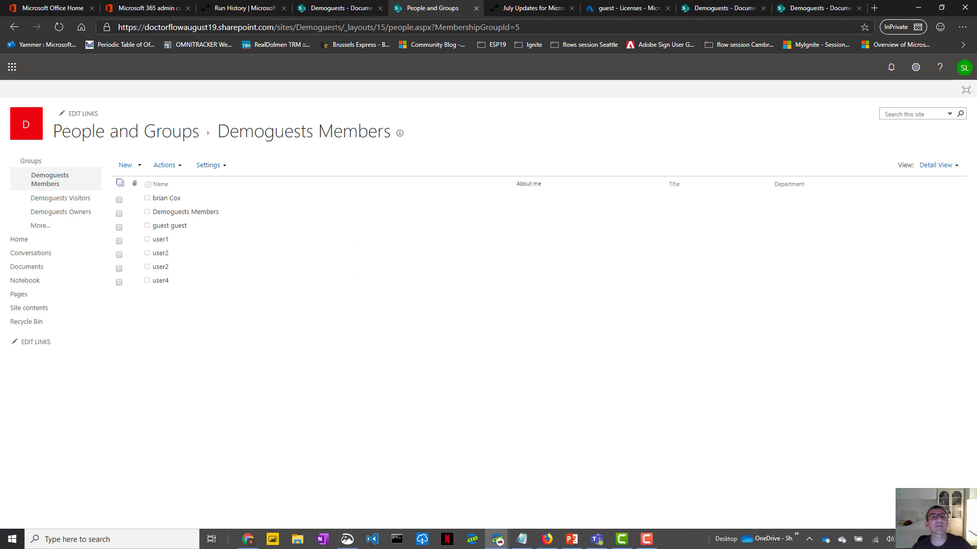
- Open the copied Demoguests site address in a new guest-browser tab, then return to Flow
drag(341, 27, 98, 22)
key(ctrl+c)
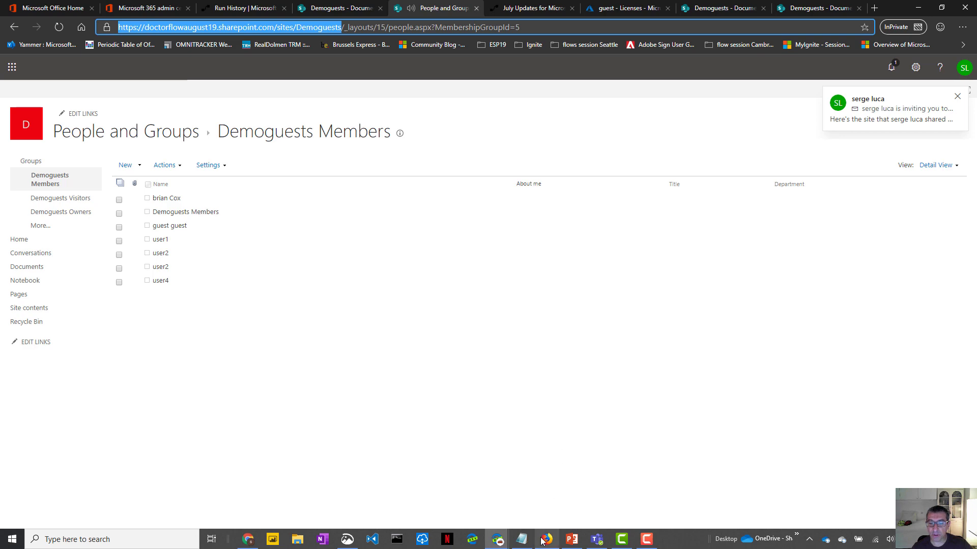
click(544, 540)
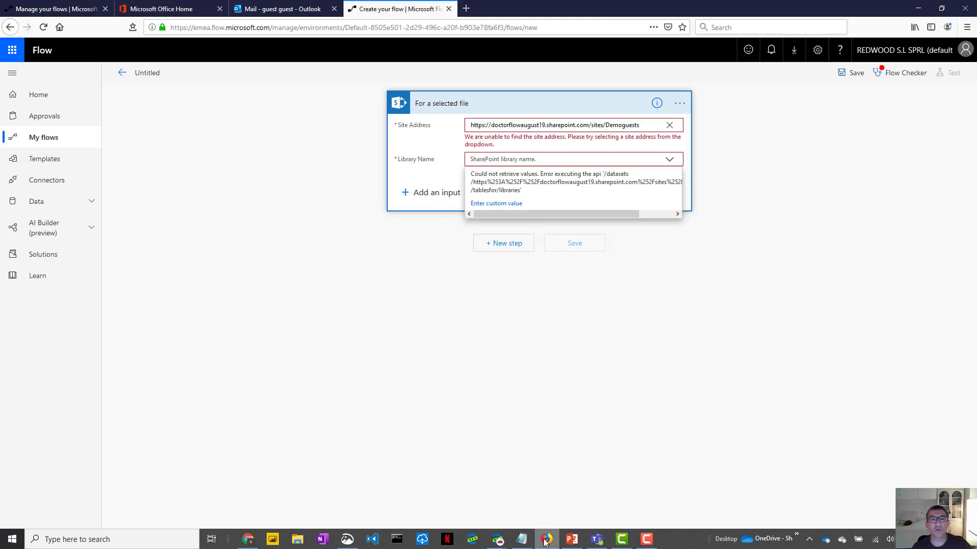
click(466, 9)
key(ctrl+v)
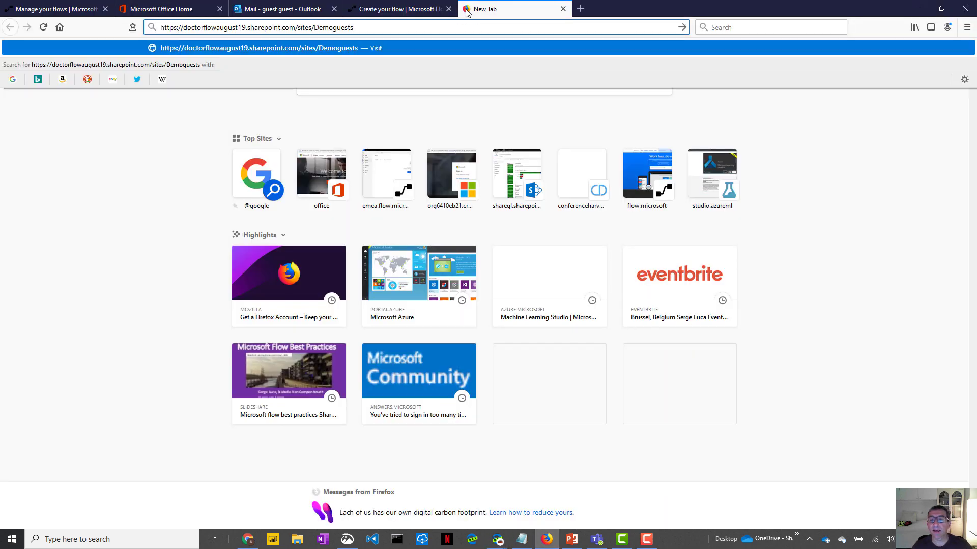
key(Return)
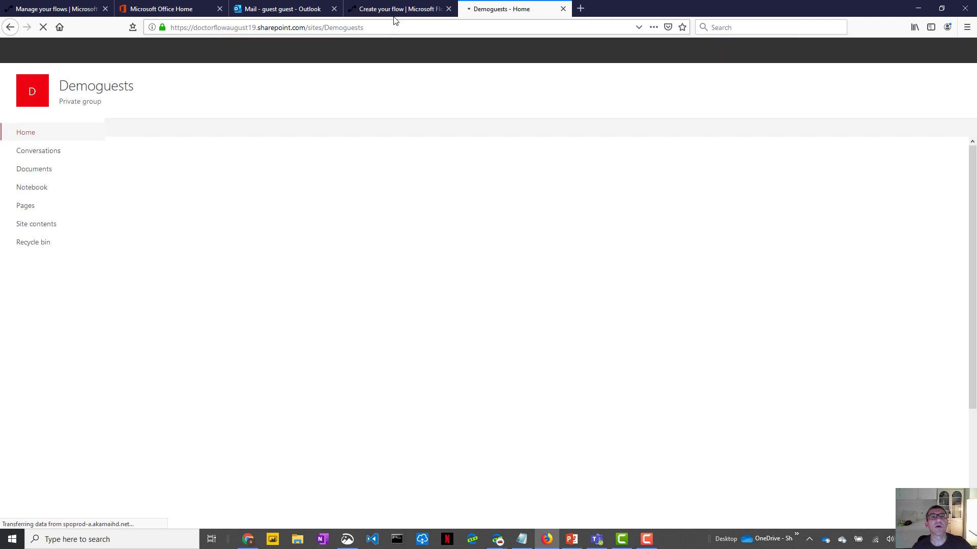
click(396, 11)
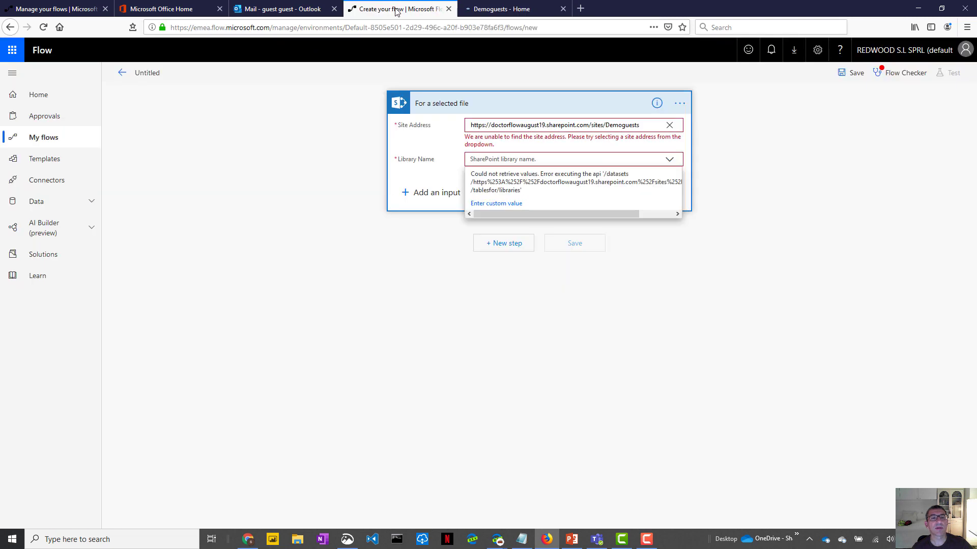
- Set the trigger's Library Name to Documents
click(656, 126)
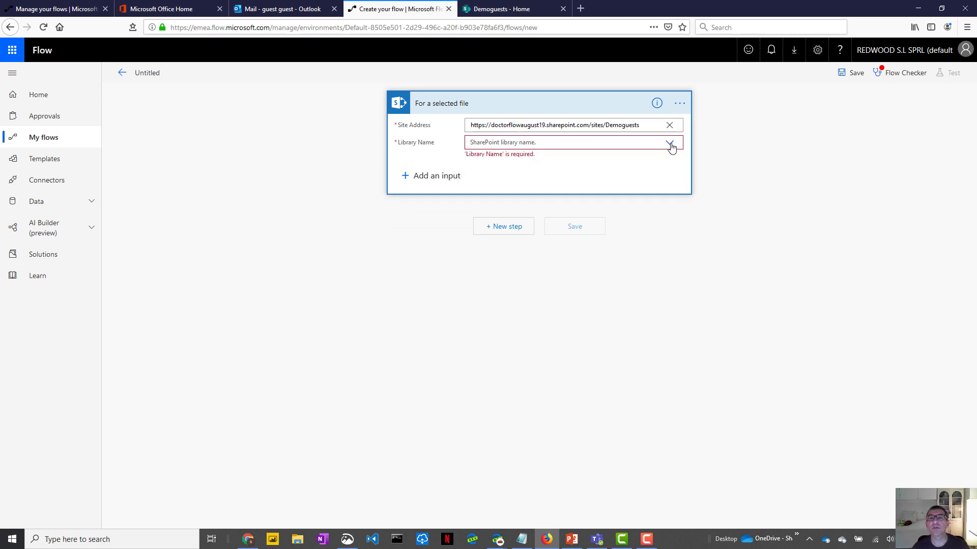
click(671, 145)
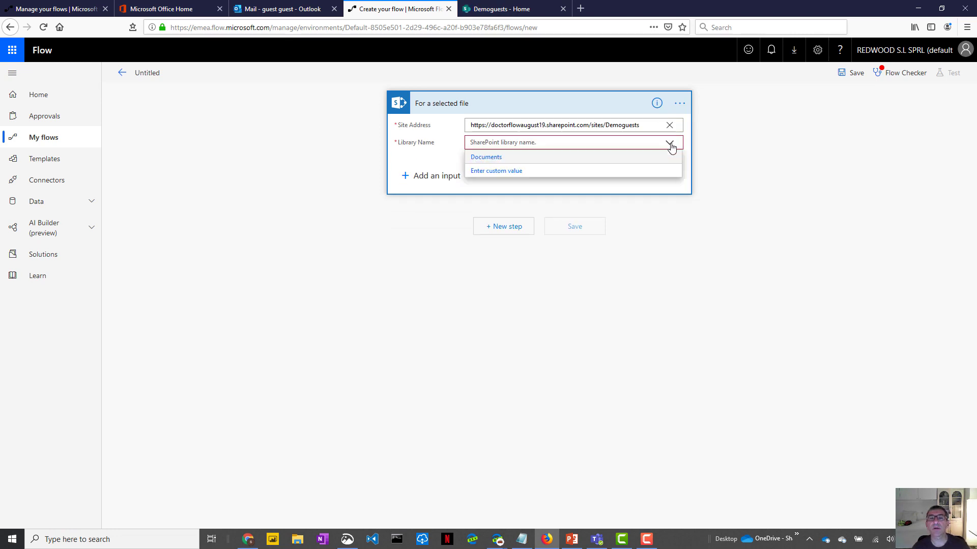
click(485, 159)
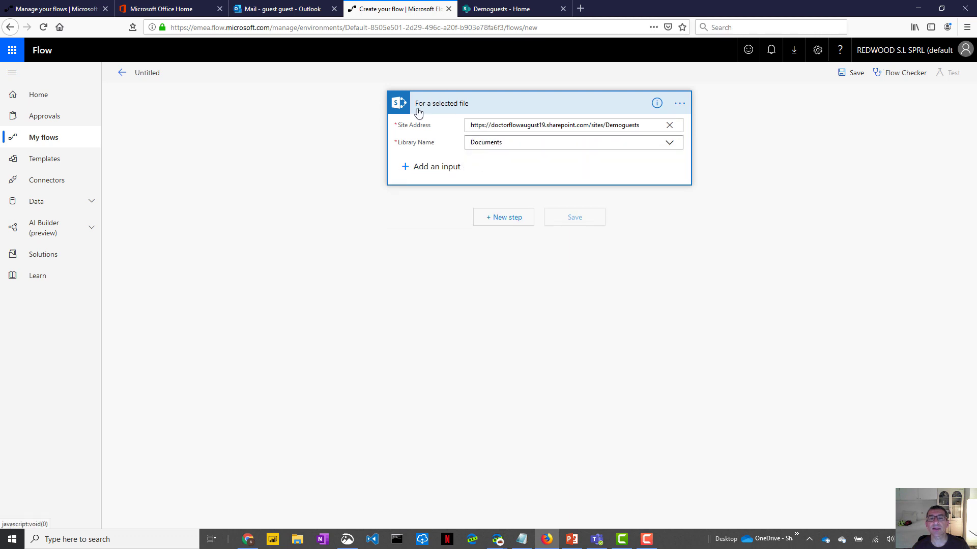
- Add a Data Operations Compose step with input 'hello world' and save the flow
click(507, 218)
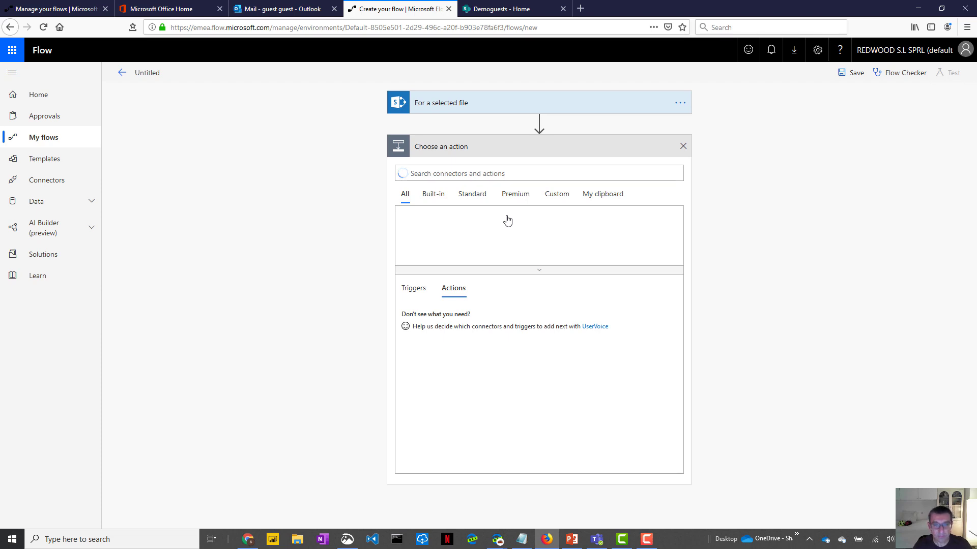
text(compose)
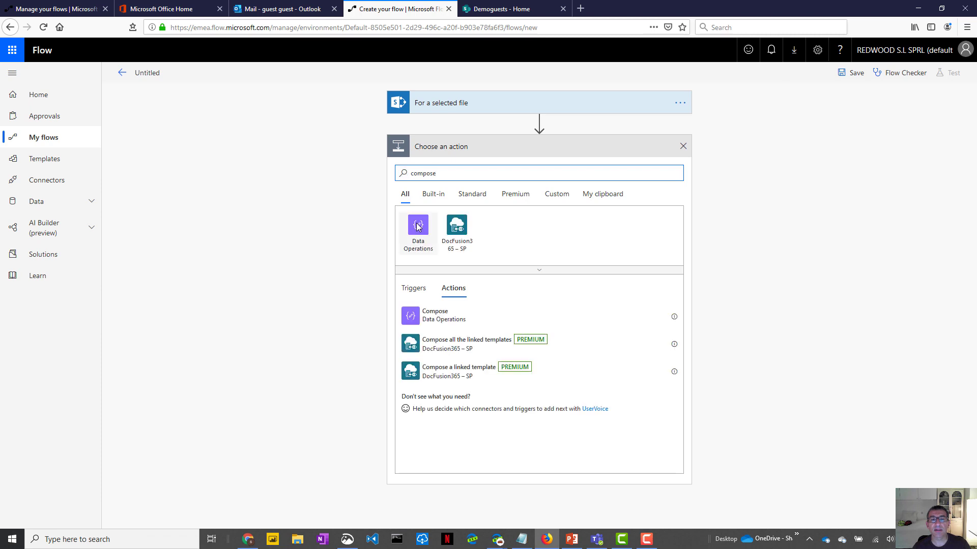
click(415, 226)
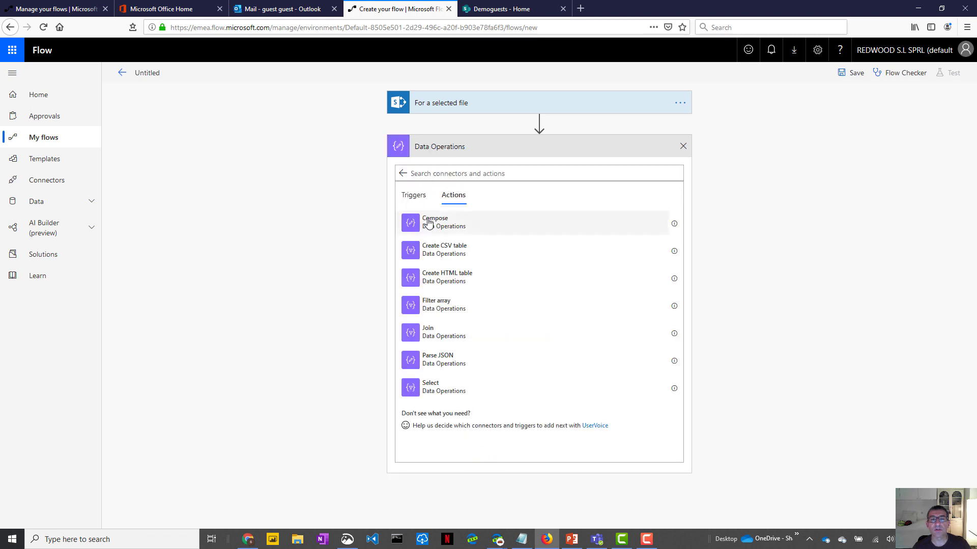
click(427, 224)
click(484, 168)
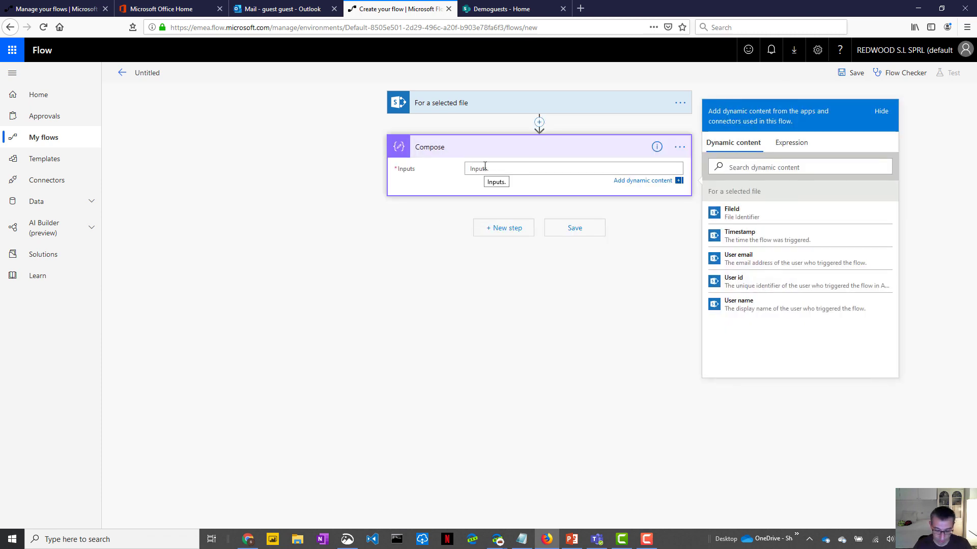
text(hello)
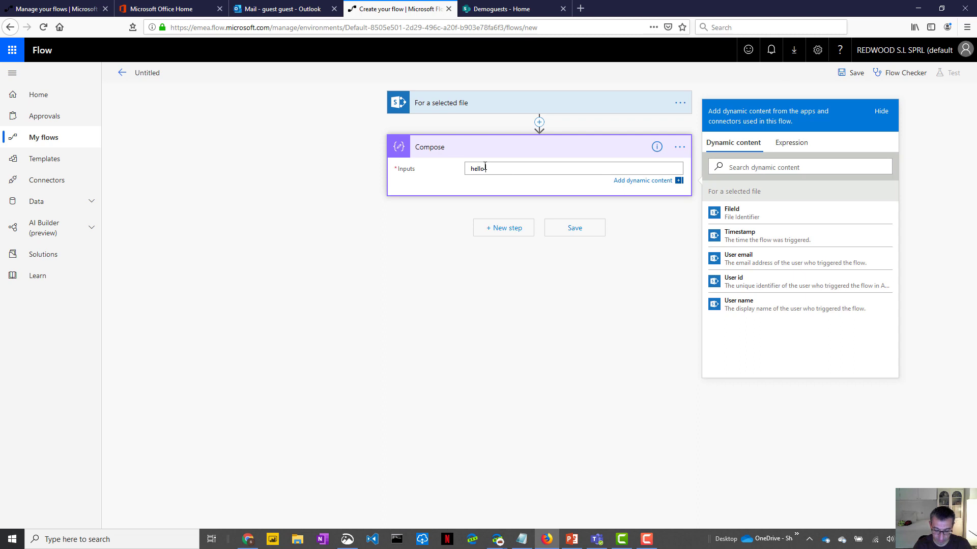
text( world)
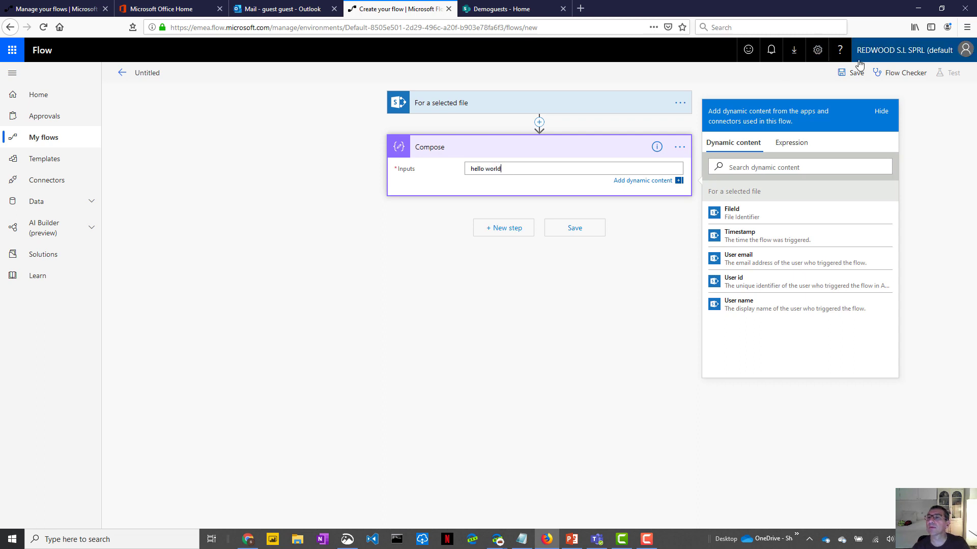
click(856, 73)
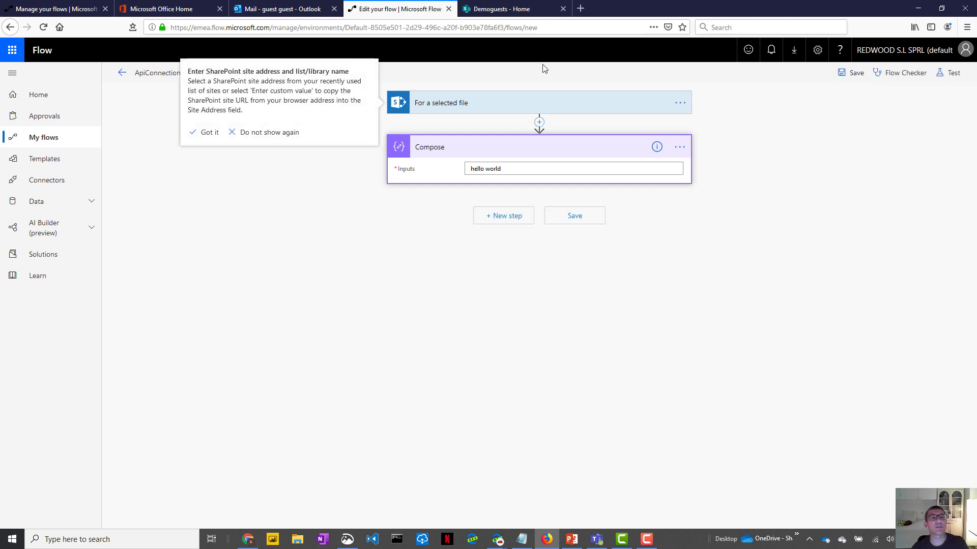
- Retitle the flow 'Guest select a file' and save it
click(147, 75)
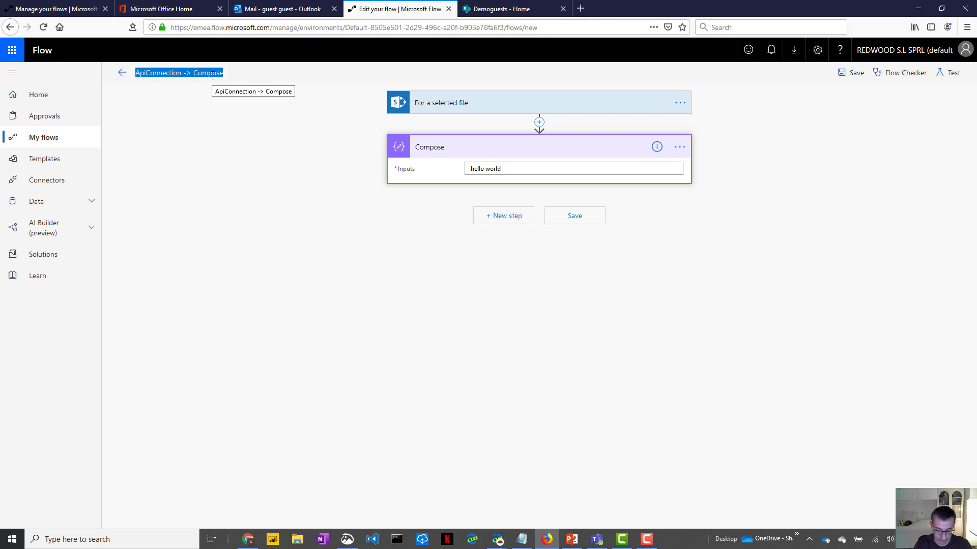
text(Guest s)
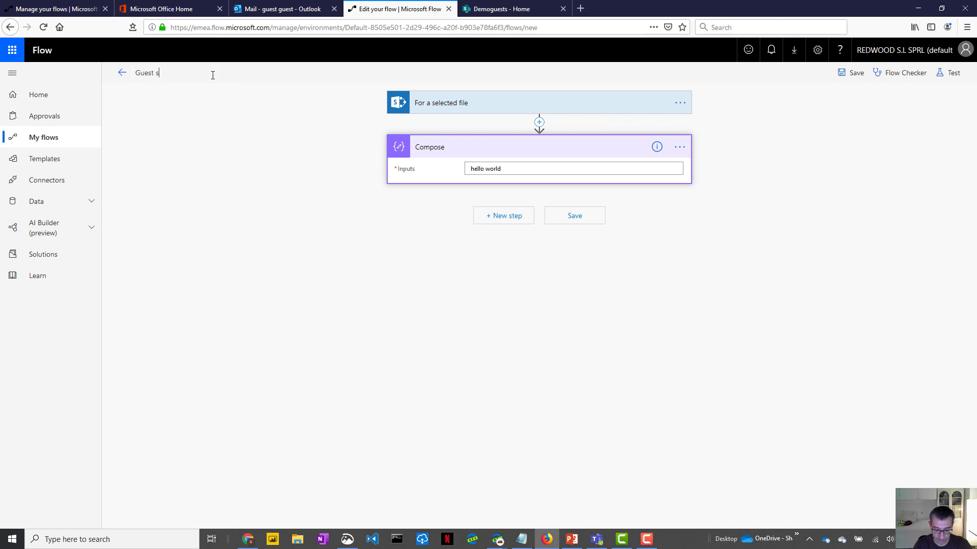
text(elect a file)
click(856, 75)
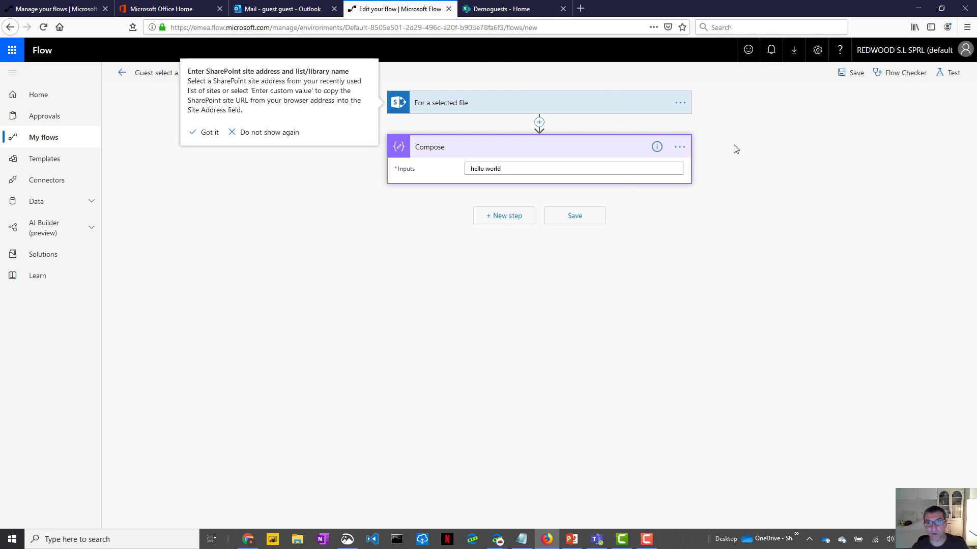
- Open the Demoguests Documents library, dismiss the welcome message, and select sensitive document 1.txt
click(484, 7)
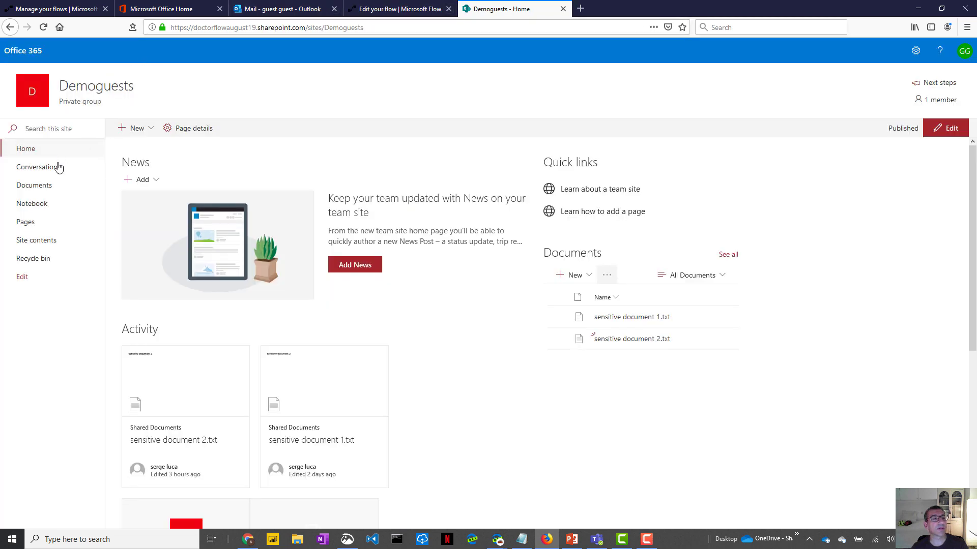
click(33, 192)
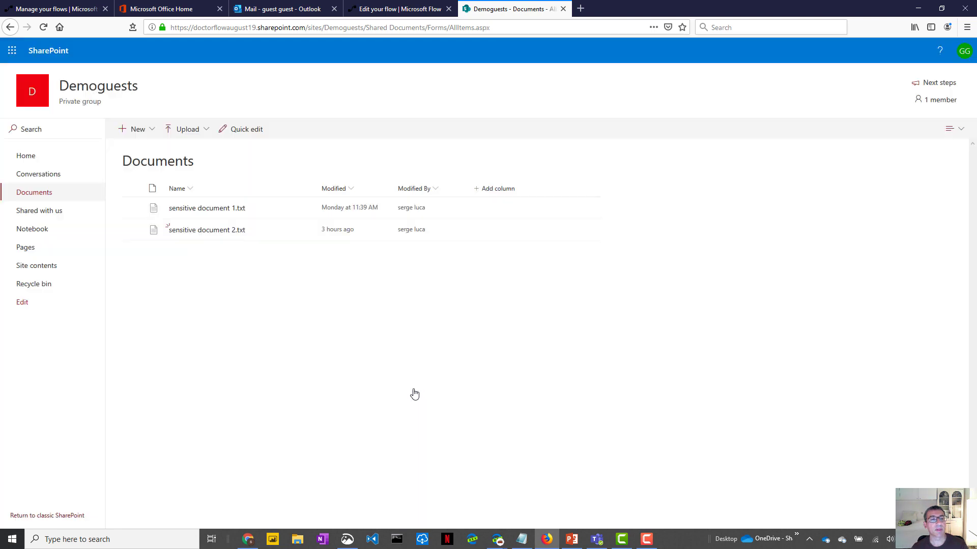
click(413, 394)
click(133, 209)
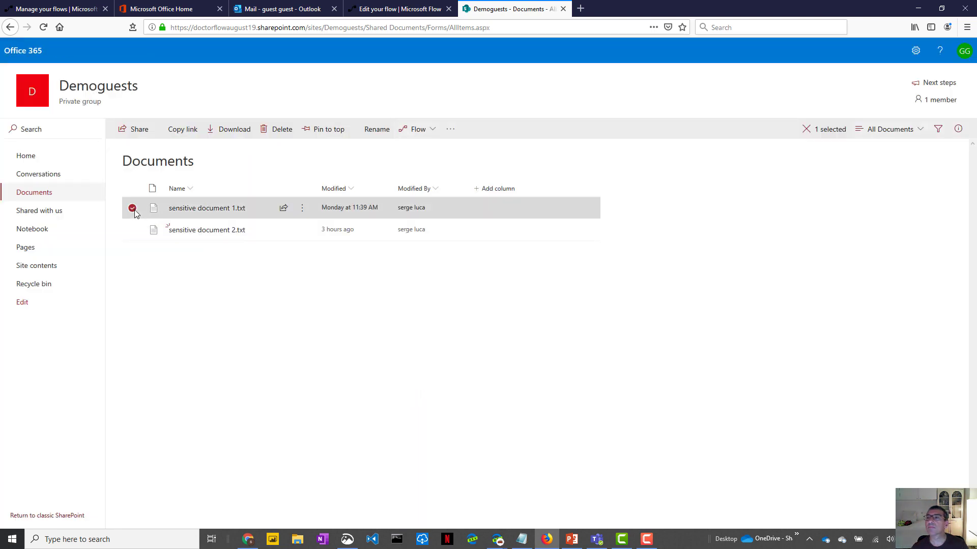
click(964, 50)
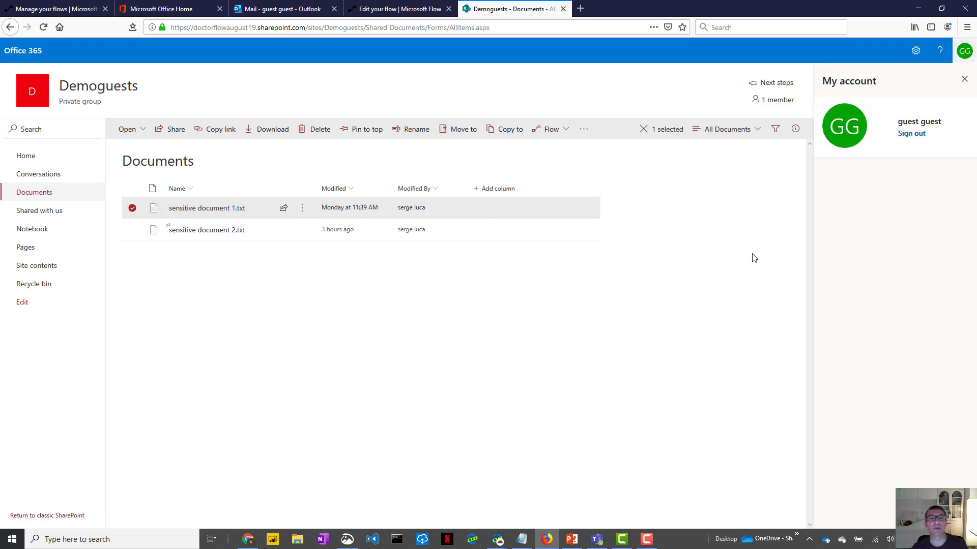
- Run the 'Guest select a file' flow on the document, accepting its SharePoint connection
click(563, 130)
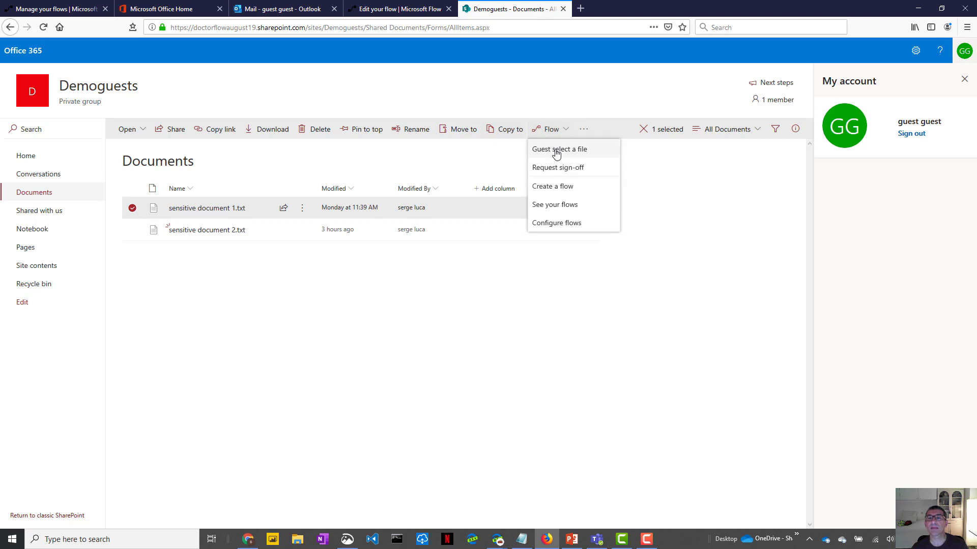
click(556, 151)
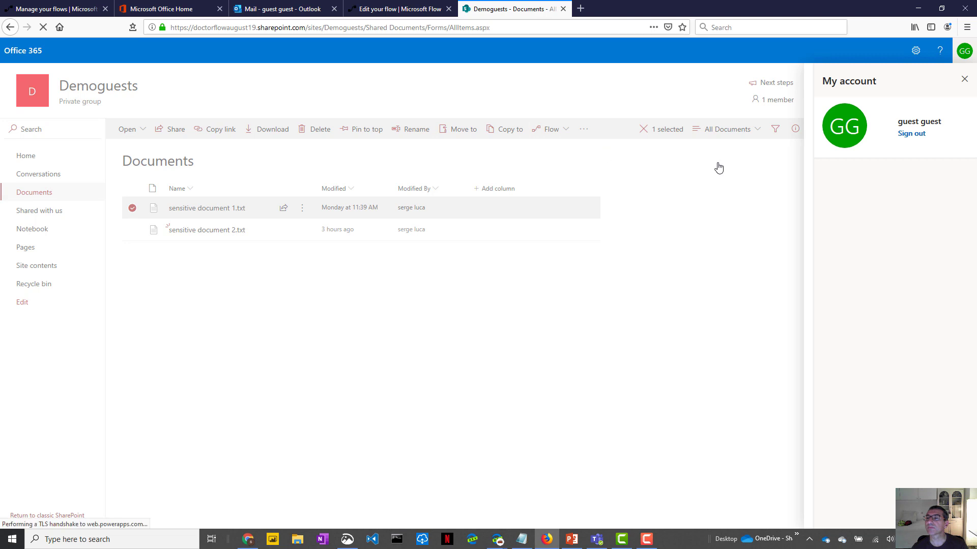
click(965, 80)
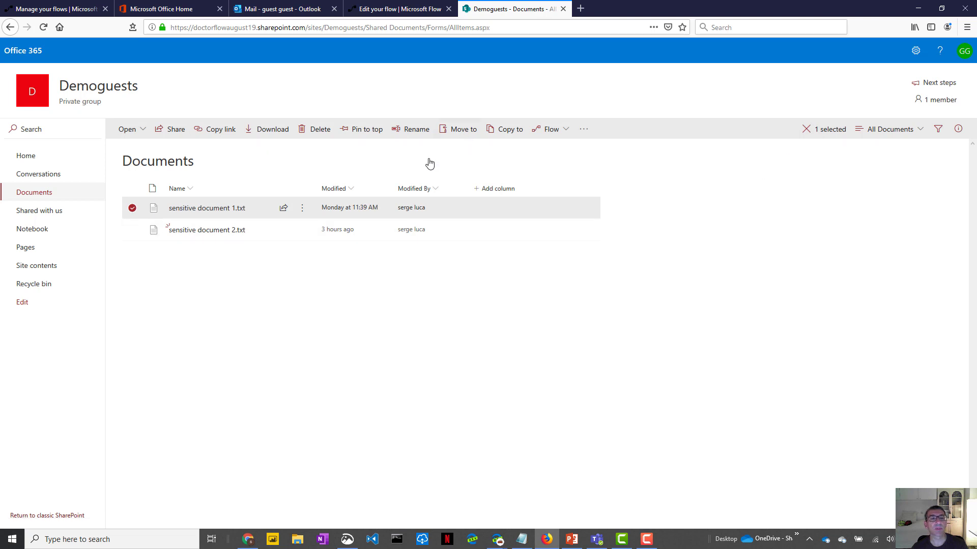
click(561, 131)
click(558, 149)
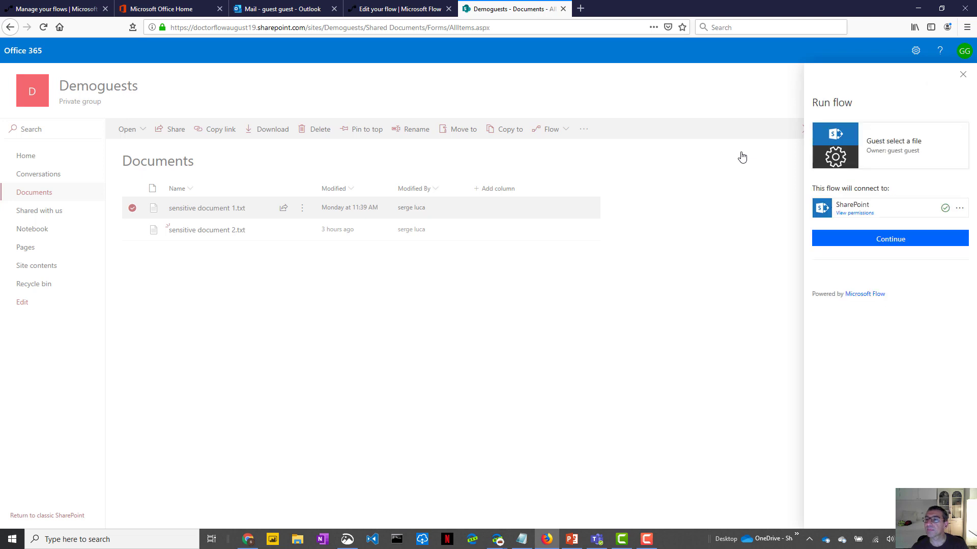
click(831, 237)
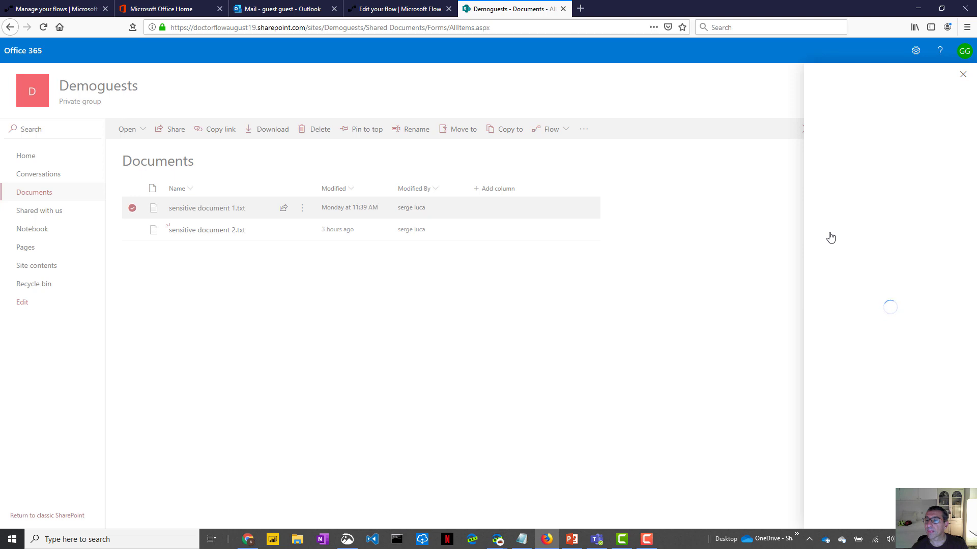
click(837, 209)
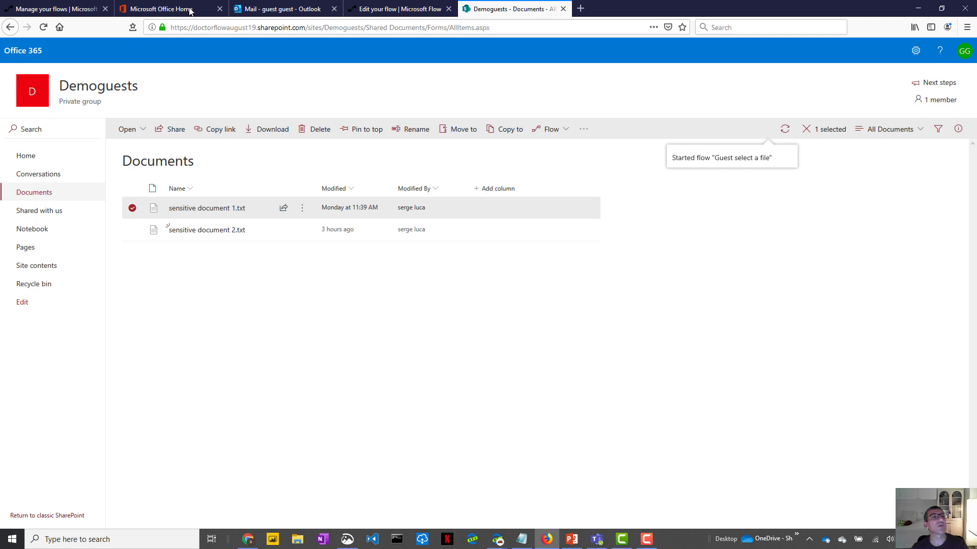
- Accept the tenant switch and open the Guest select a file flow's details, showing one succeeded run
click(50, 10)
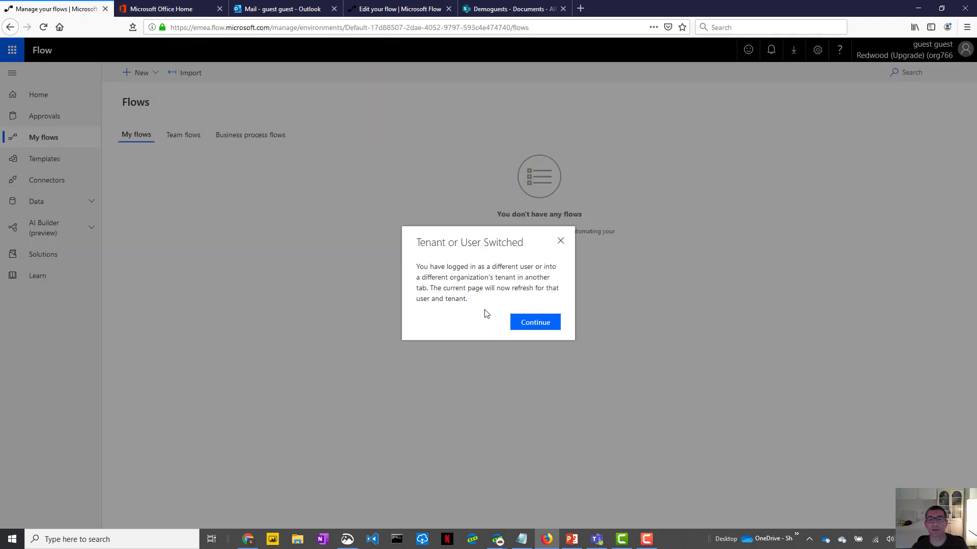
click(525, 323)
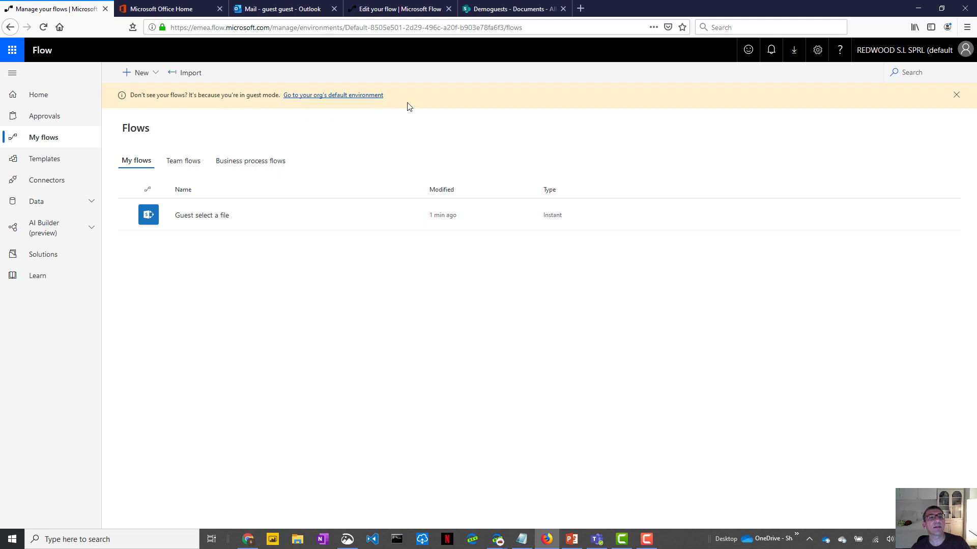
click(206, 219)
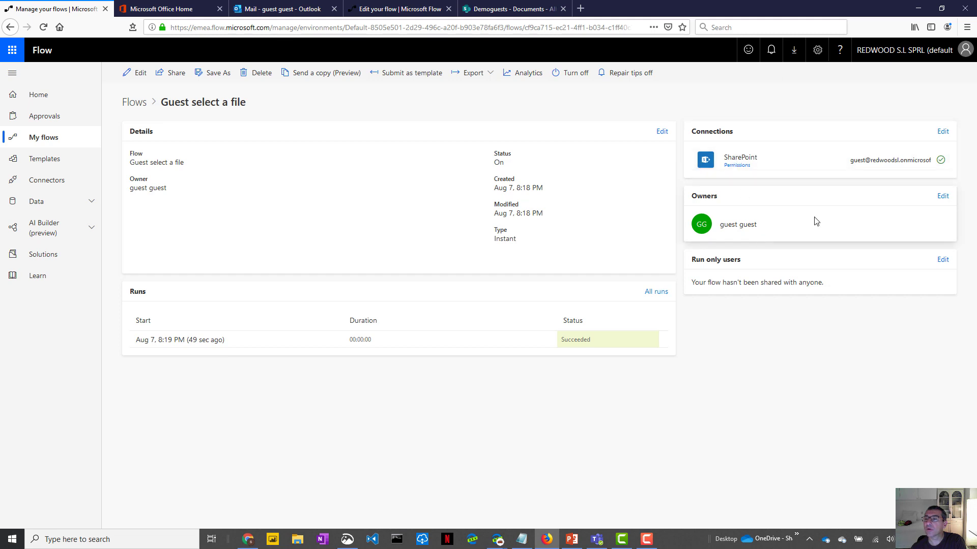
click(942, 198)
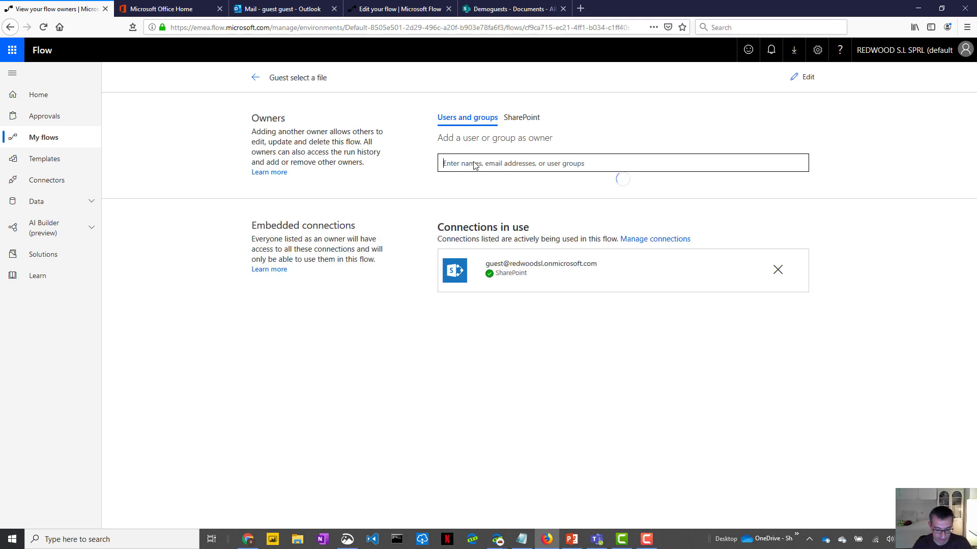
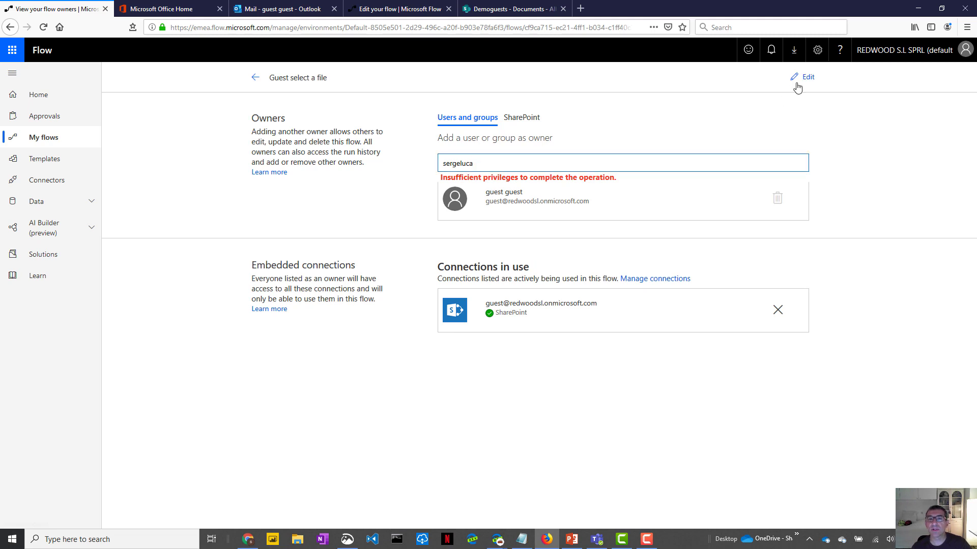
click(255, 79)
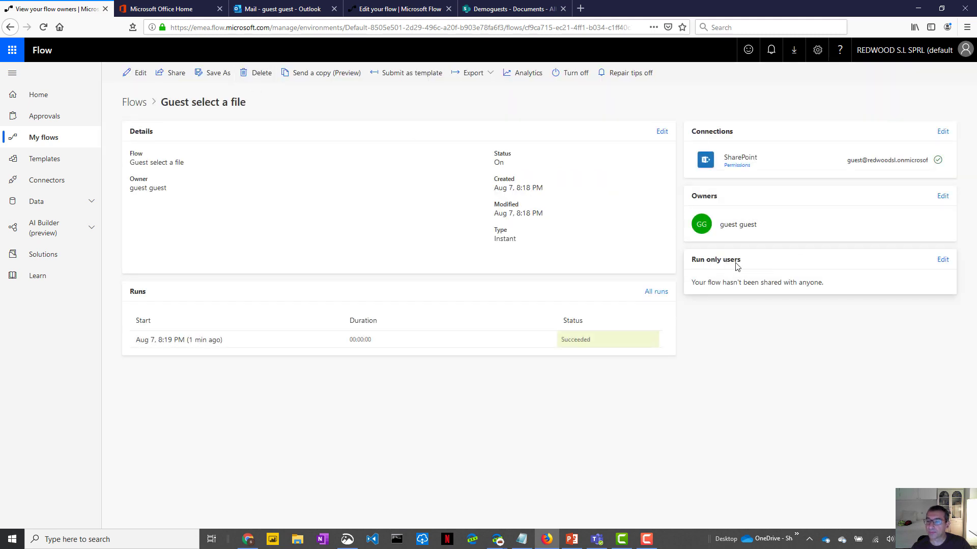
click(944, 261)
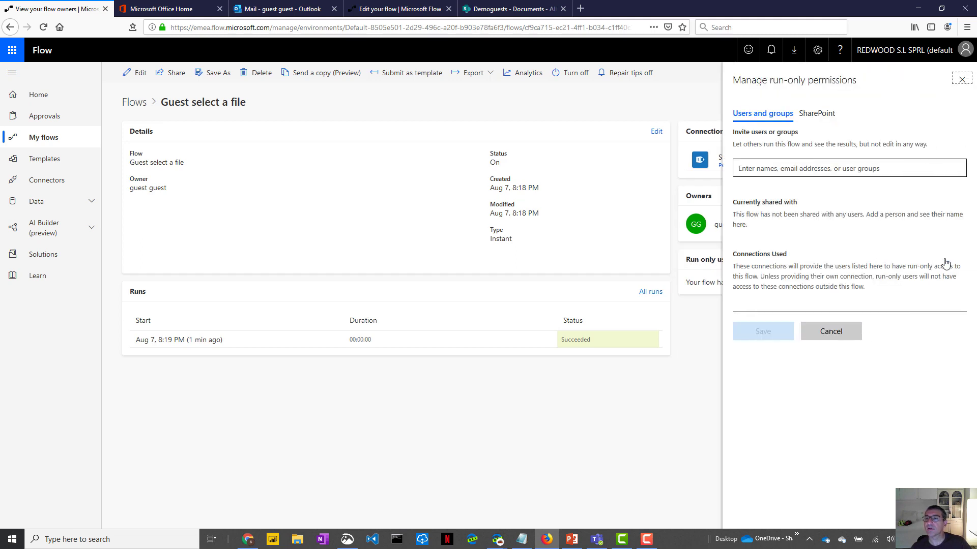
click(794, 165)
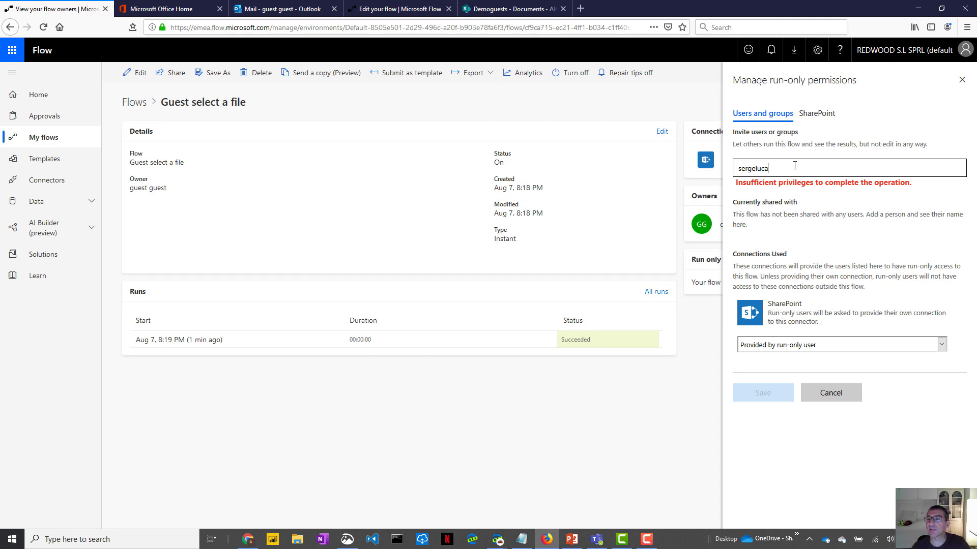
click(842, 400)
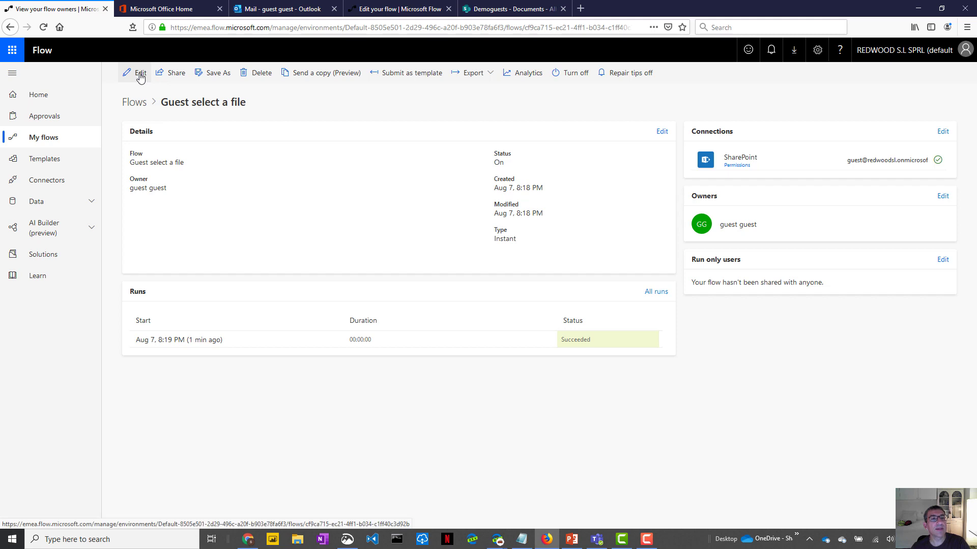
- Edit the Guest select a file flow to see its For a selected file trigger and Compose step
click(141, 75)
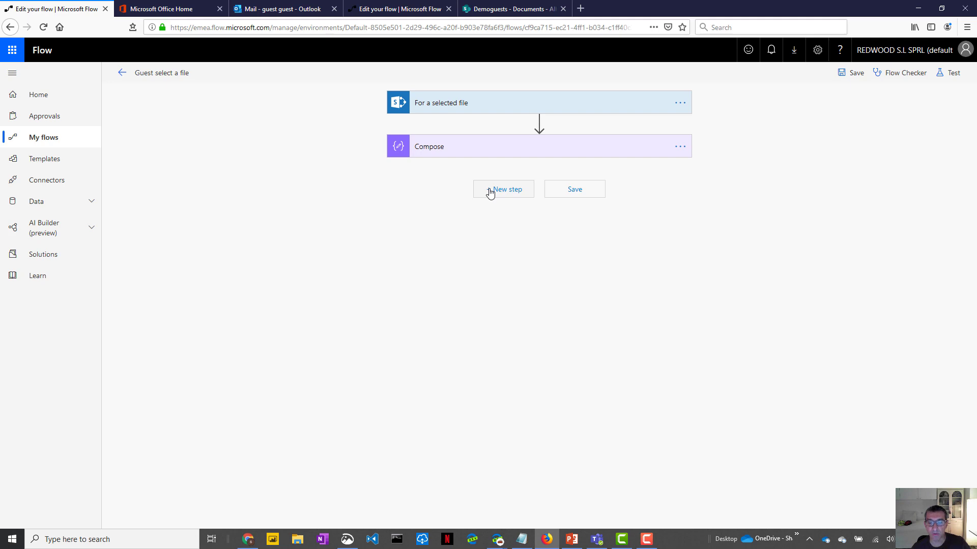
- Copy the RedwoodTeamsite address from Notepad and open the Redwood Team site in a new tab
click(526, 543)
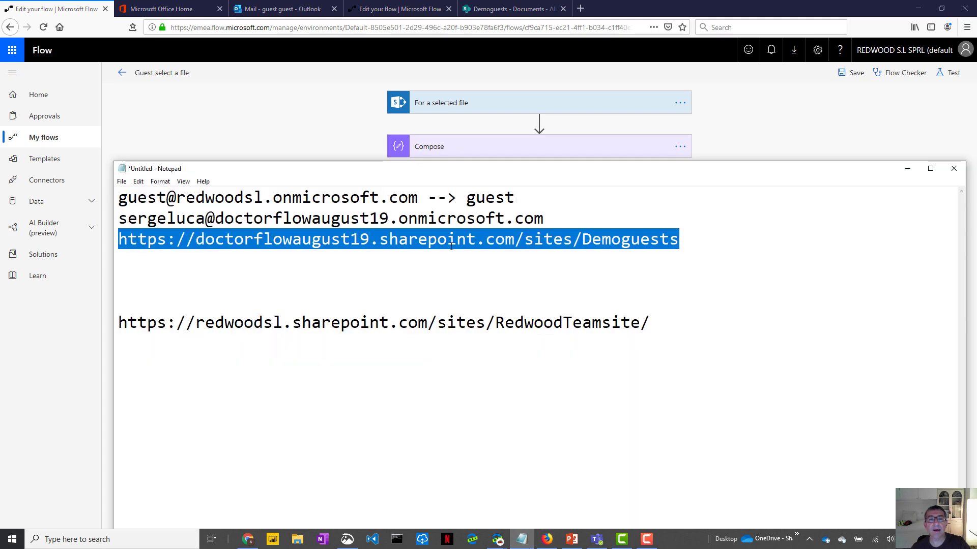
drag(410, 175, 358, 84)
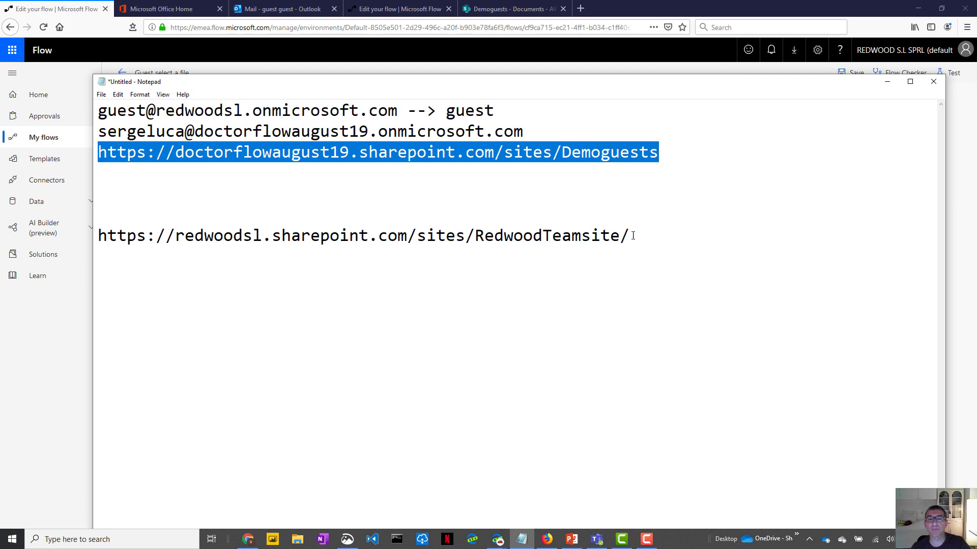
drag(634, 236, 90, 235)
key(ctrl+c)
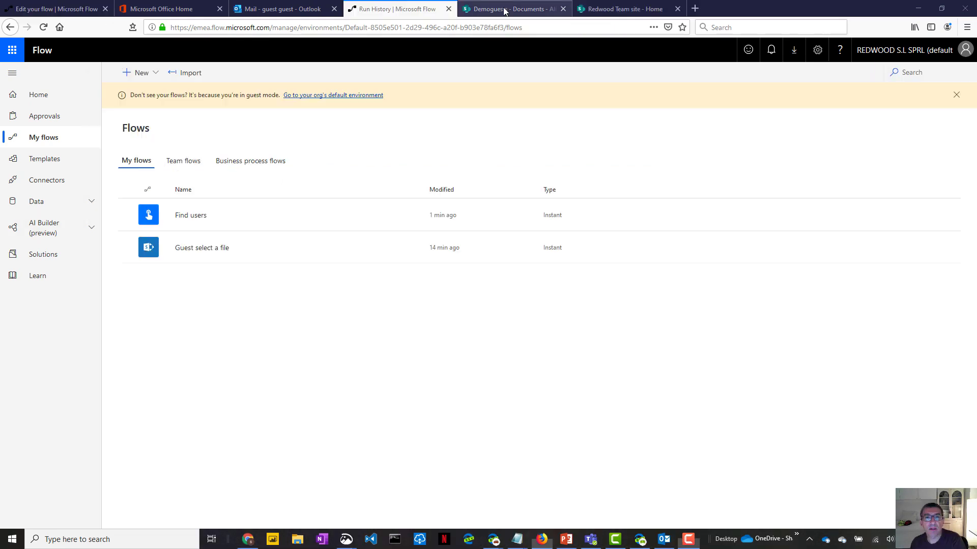
click(505, 12)
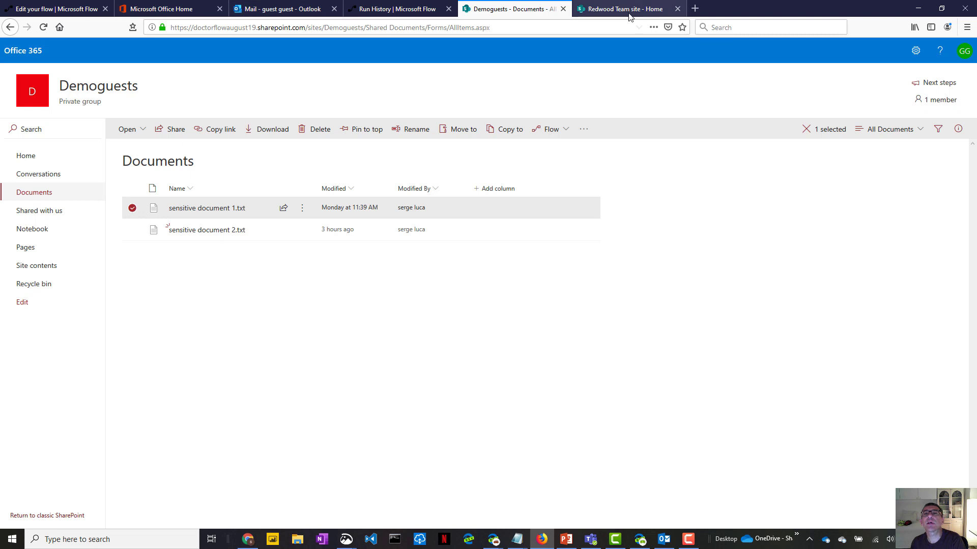
click(629, 8)
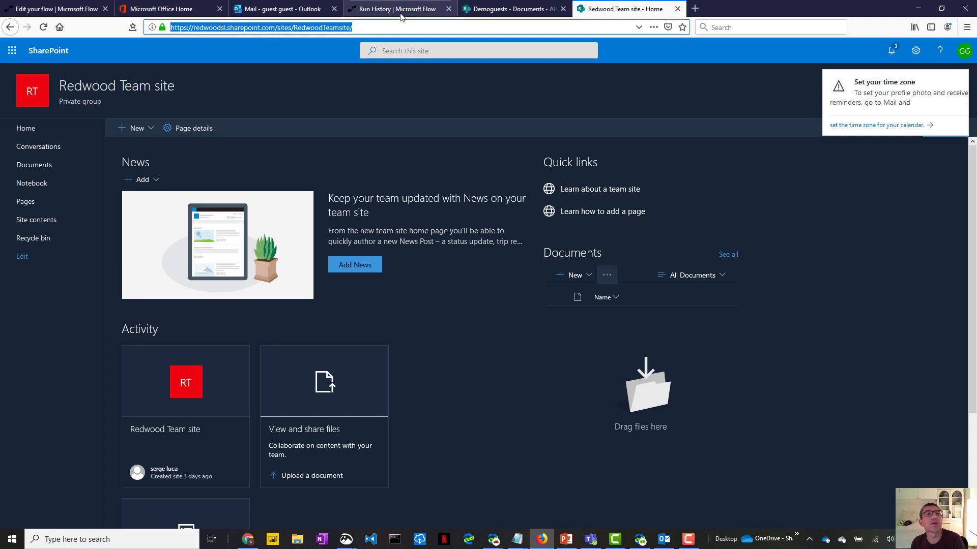
- Leave the Guest select a file flow editor without saving and return to My flows
click(60, 10)
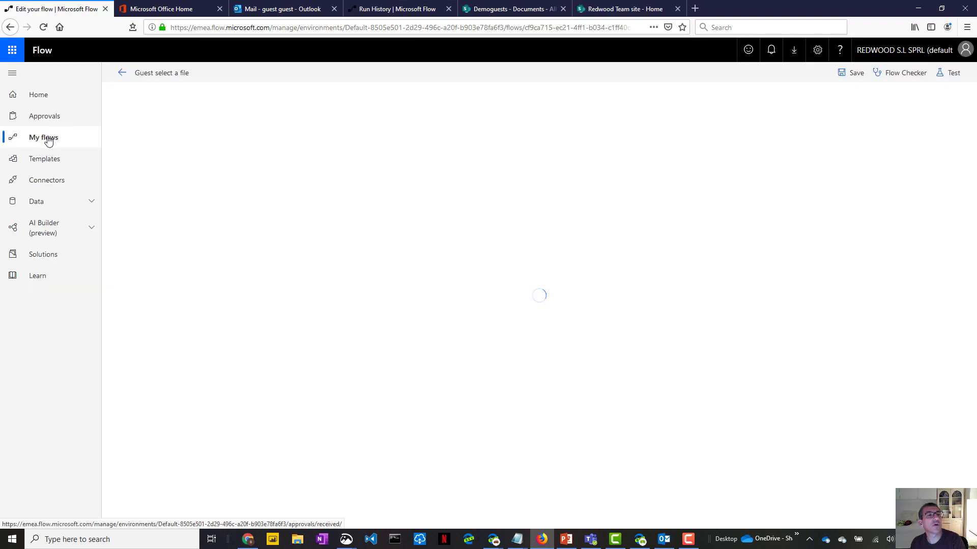
click(121, 73)
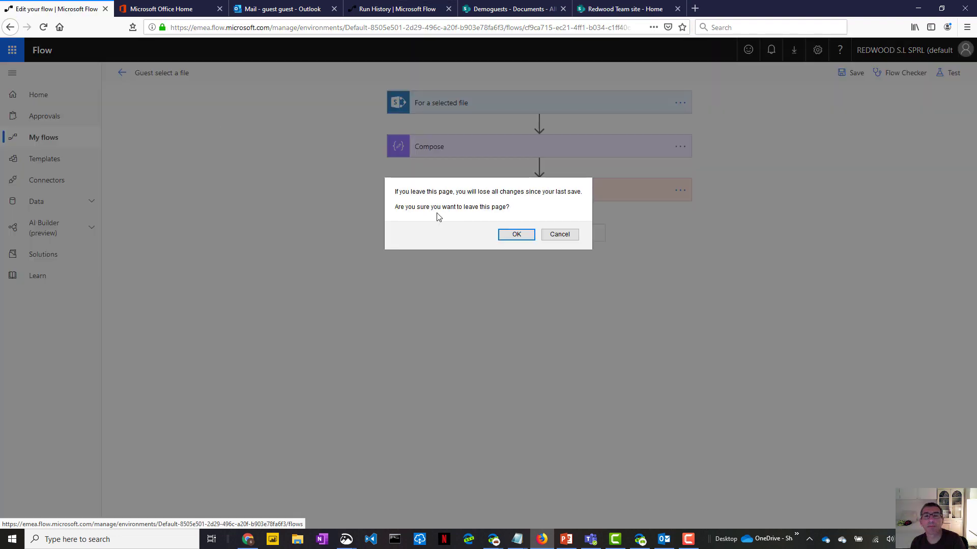
click(515, 234)
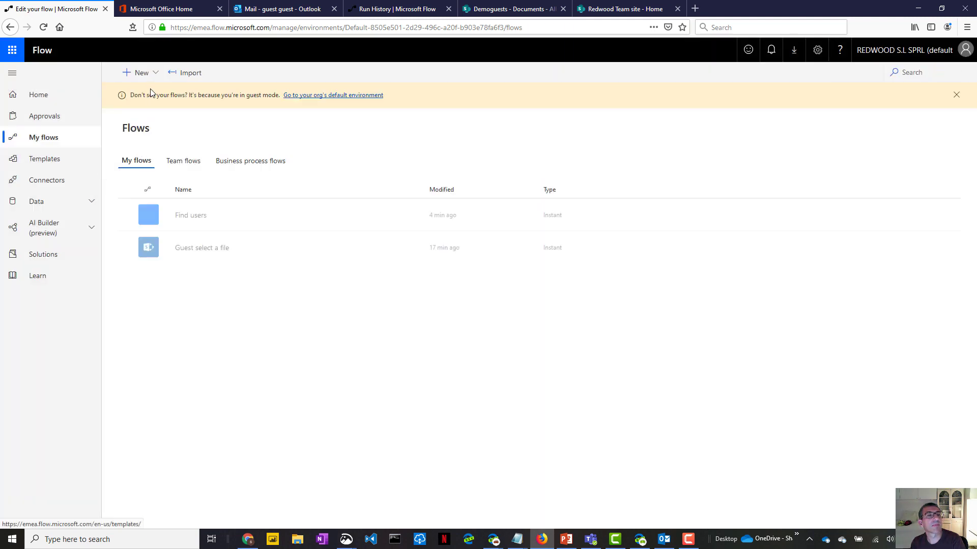
- Create a blank instant flow named 'Home select file' and skip straight to trigger selection
click(150, 74)
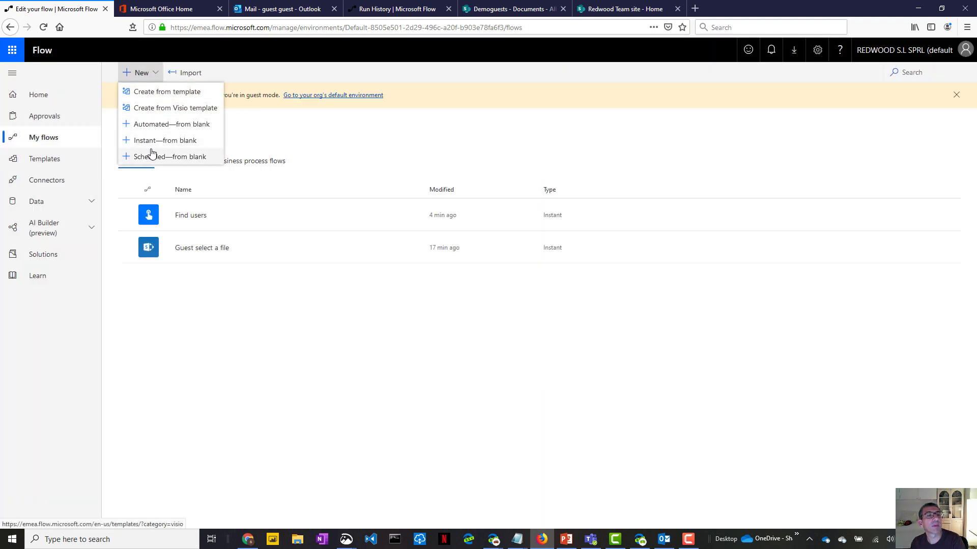
click(154, 144)
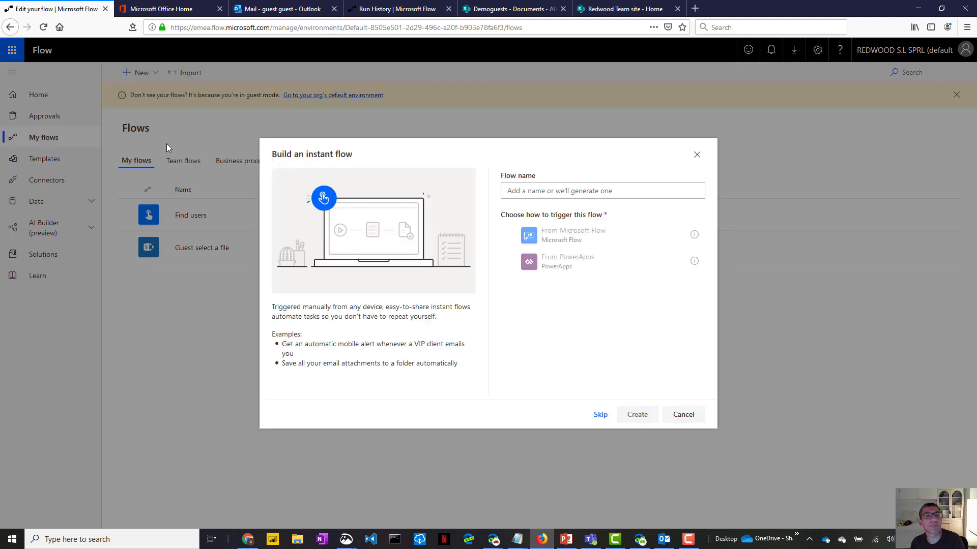
click(548, 190)
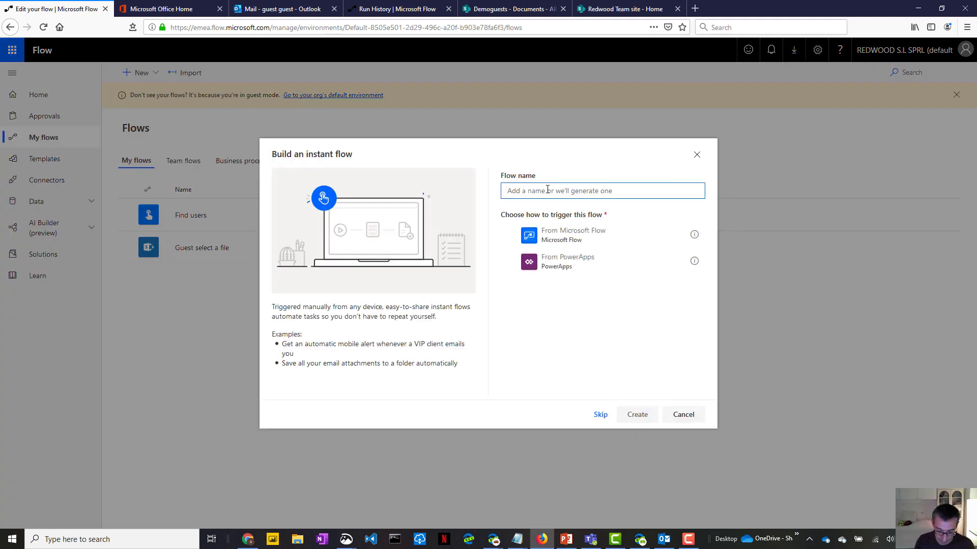
text(Home sele)
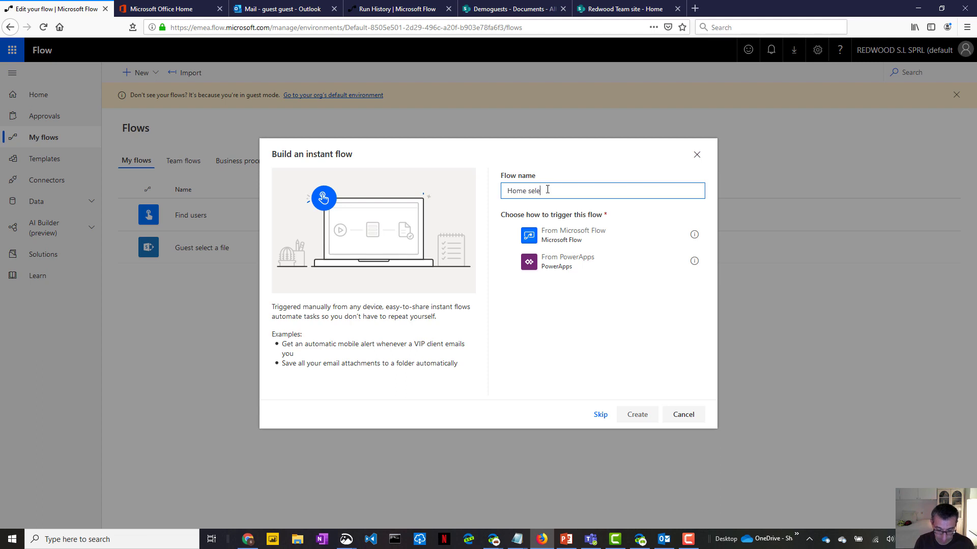
text(ct file)
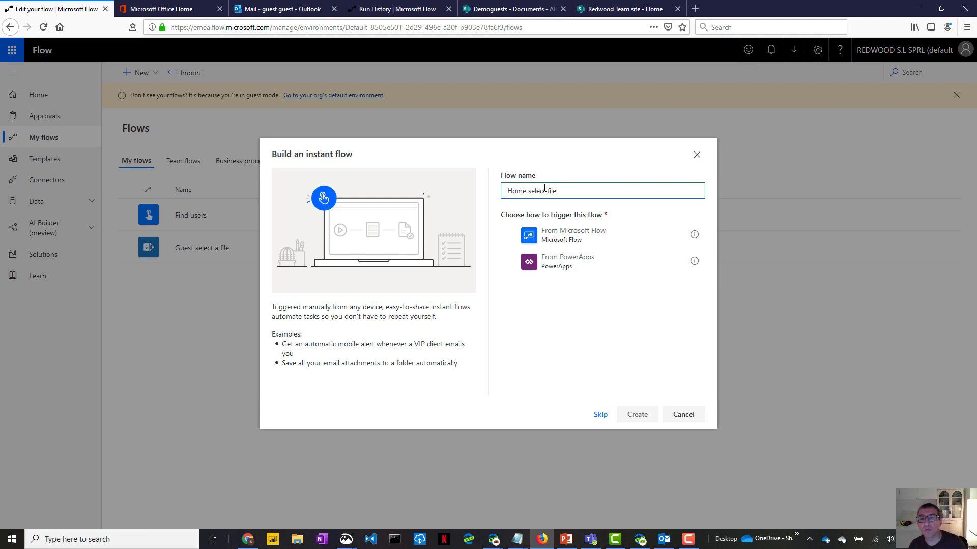
click(601, 415)
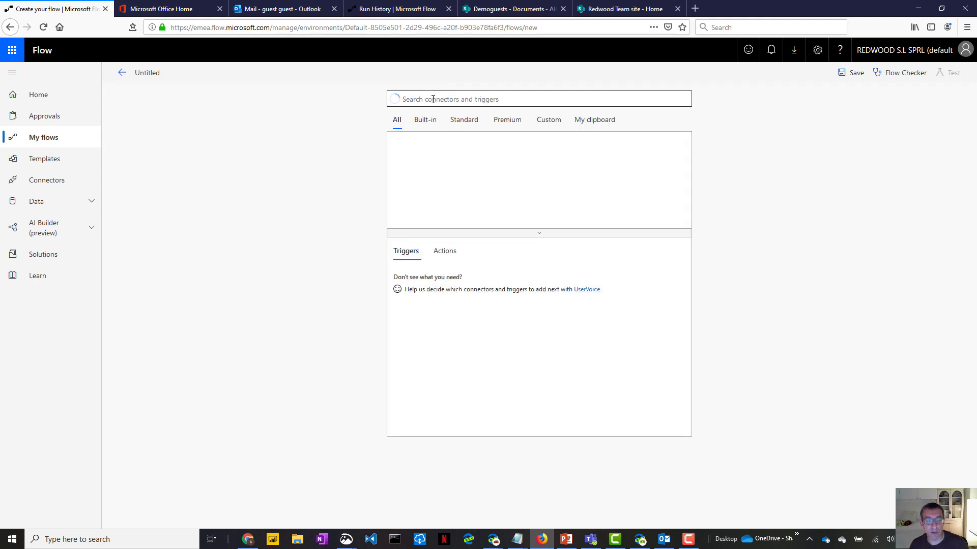
- Add the SharePoint For a selected file trigger with the pasted RedwoodTeamsite custom site address
click(433, 99)
text(share)
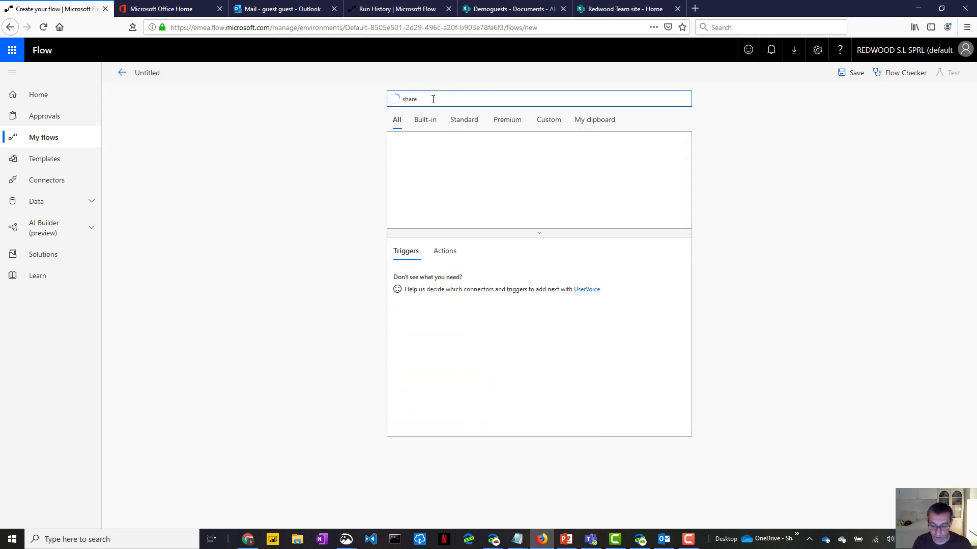
text(point)
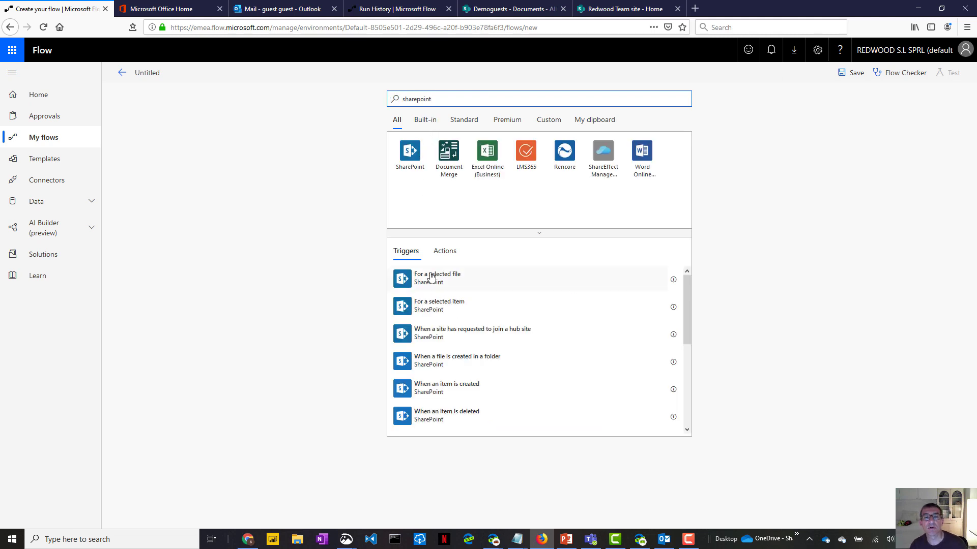
click(430, 278)
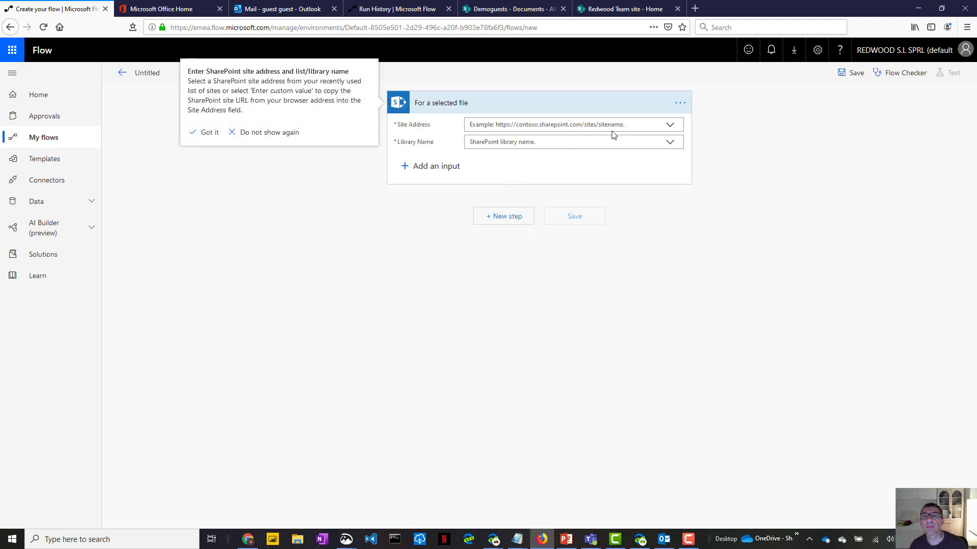
click(669, 125)
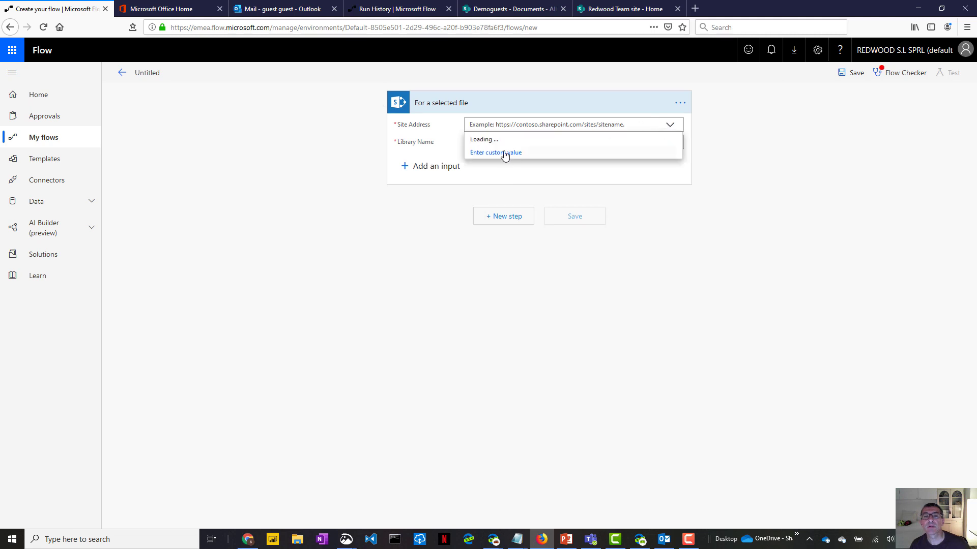
click(505, 153)
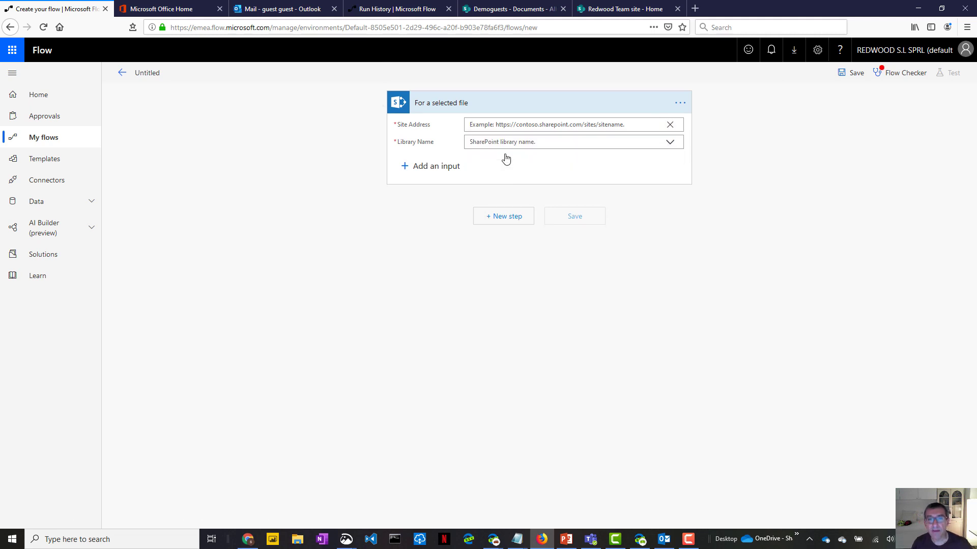
key(ctrl+v)
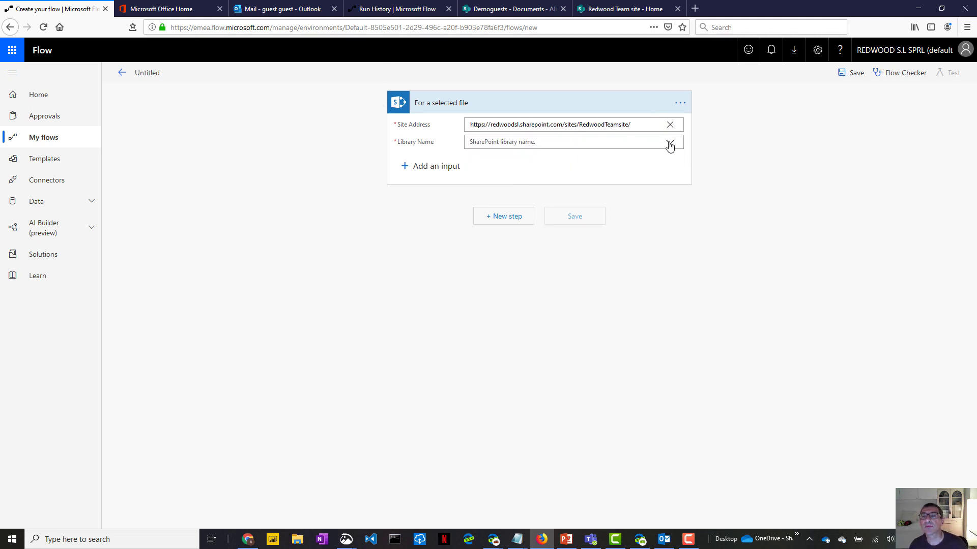
click(670, 144)
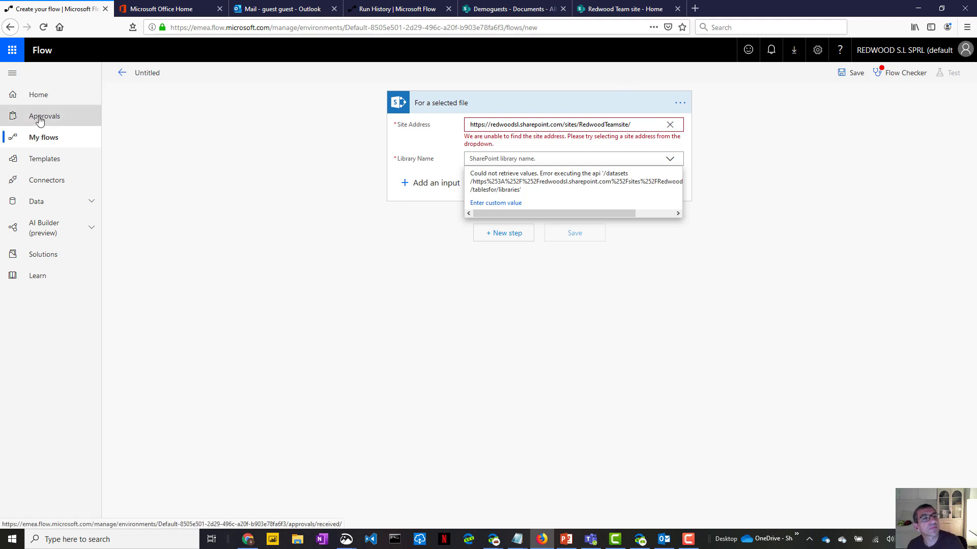
- Abandon the unfinished SharePoint flow and open Find users, expanding its Search for users step
click(43, 139)
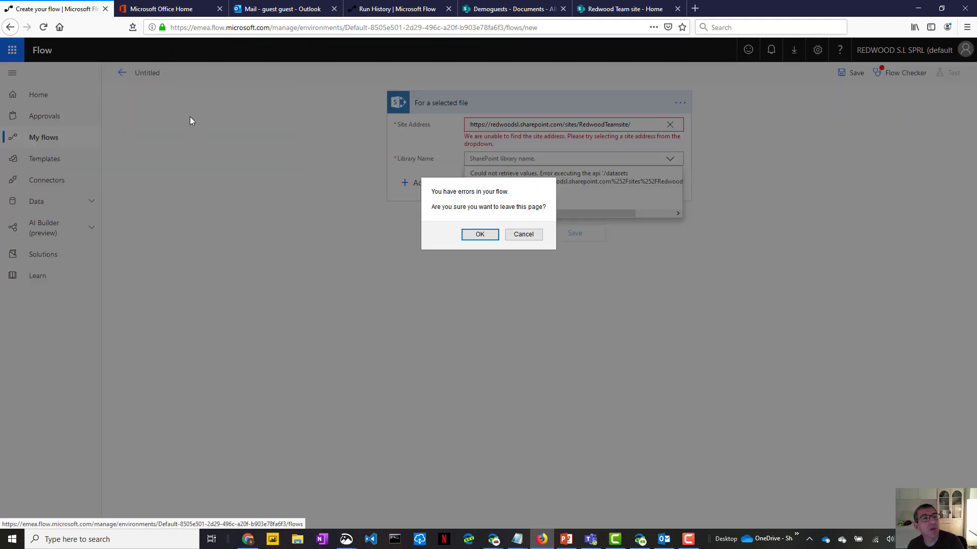
click(481, 235)
mouse_move(225, 213)
click(373, 216)
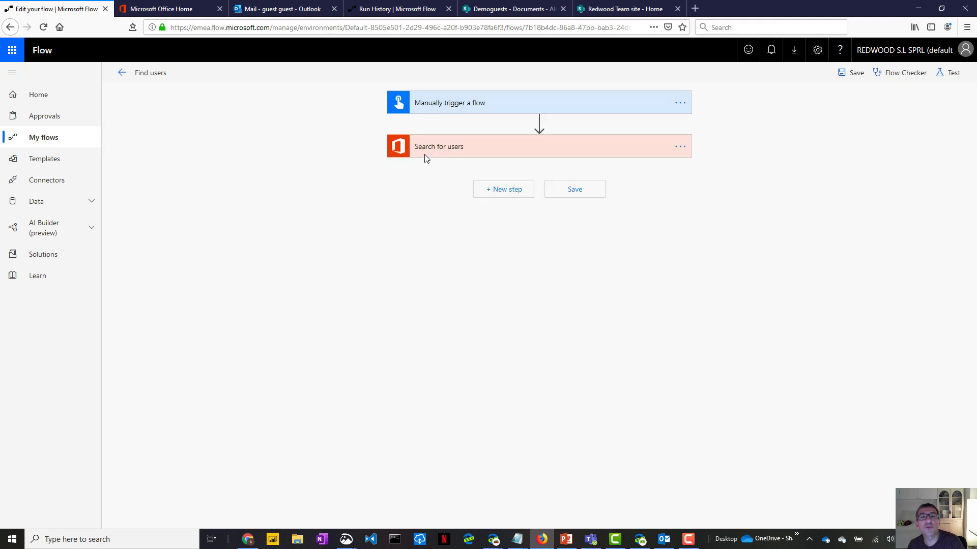
click(422, 151)
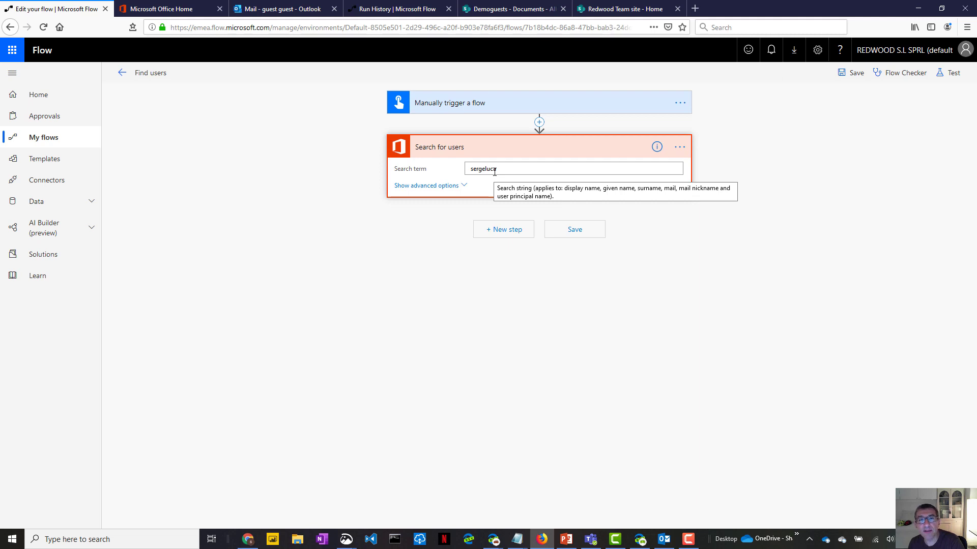
- Test the Find users flow with a manually performed trigger and run it to success
click(947, 73)
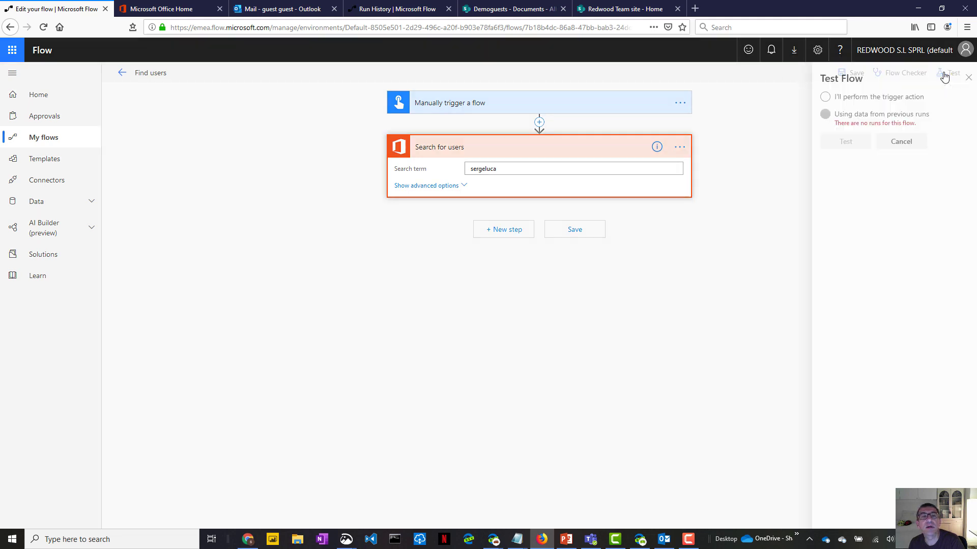
click(817, 97)
click(835, 142)
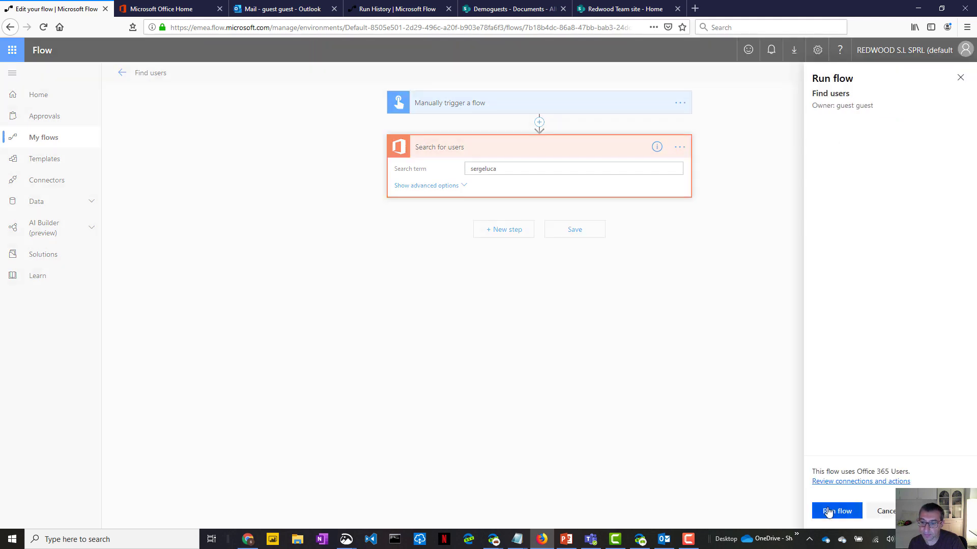
click(835, 512)
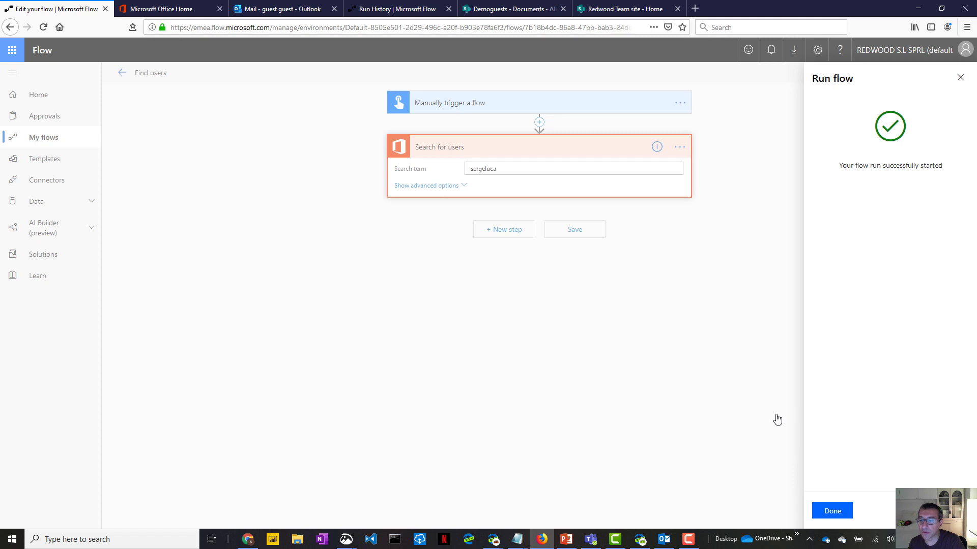
click(829, 511)
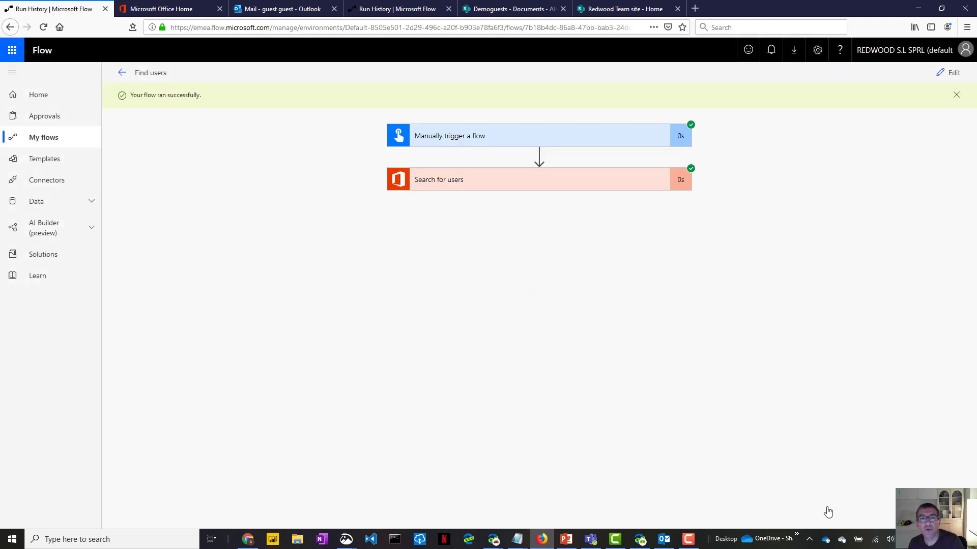
- Inspect the Search for users output body, select the found user's Mail value, then return to details
click(450, 185)
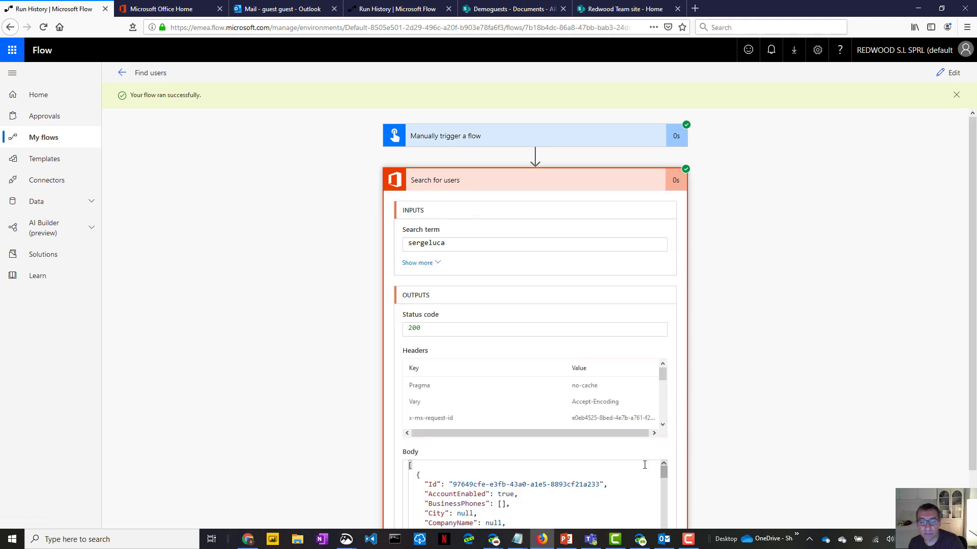
scroll(645, 465, down, 5)
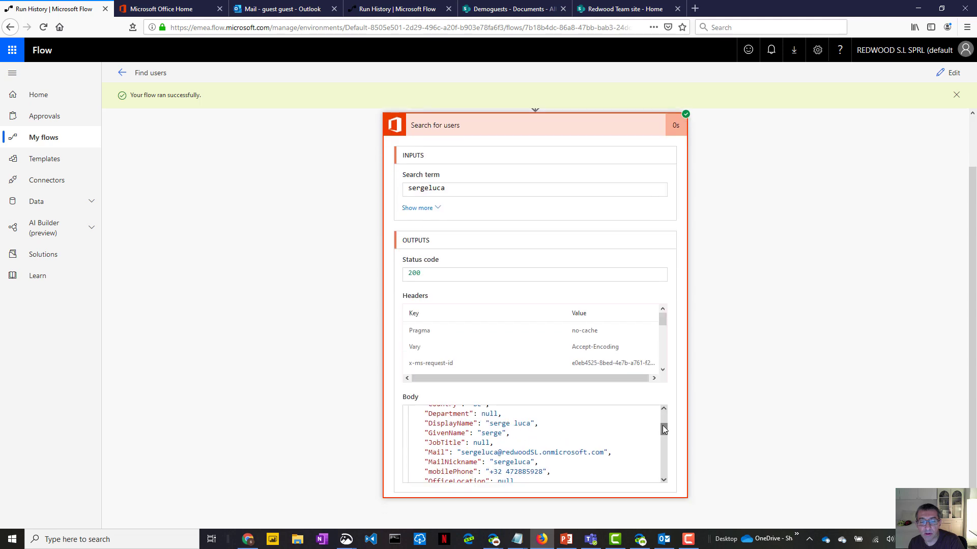
drag(452, 453, 612, 452)
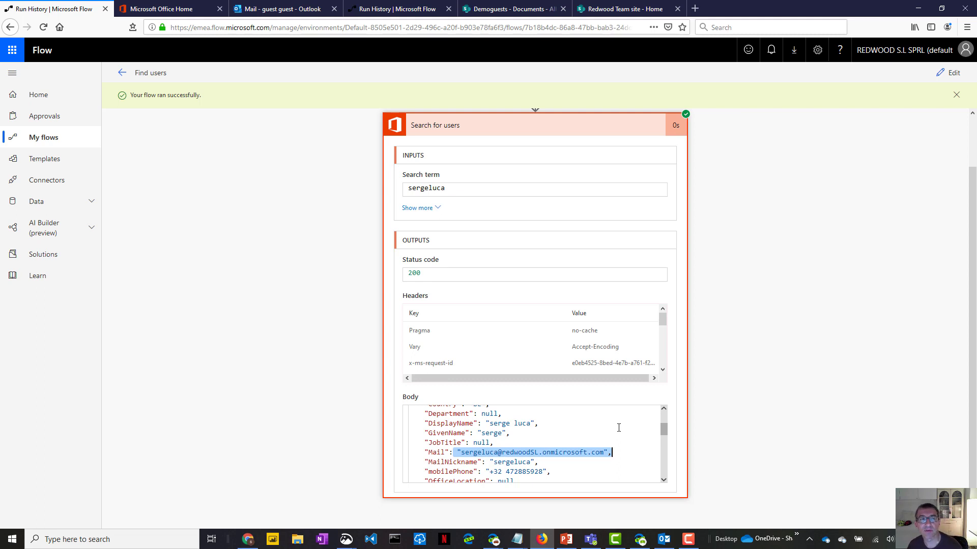
click(123, 73)
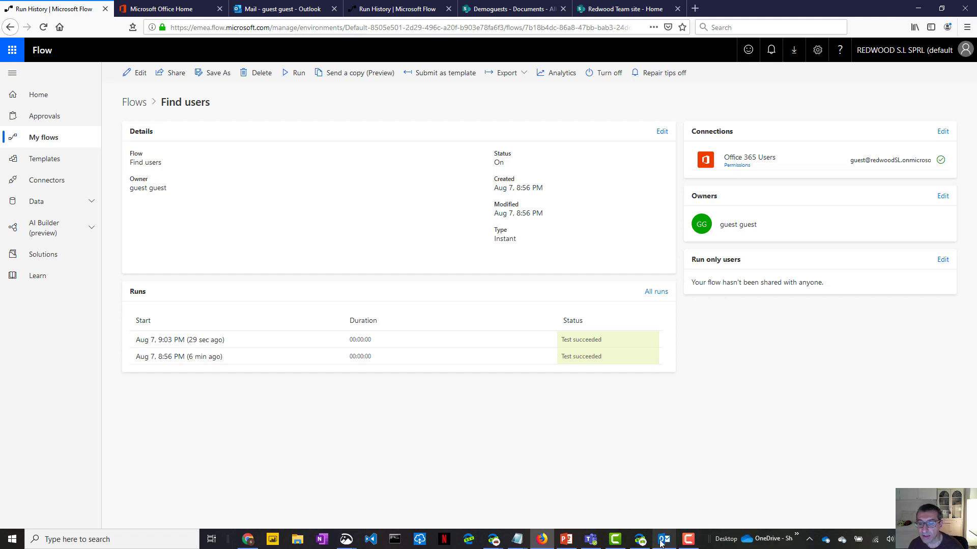
- Show slide 4 of Flow and Guest.pptx with its list of guest flow limitations
click(566, 540)
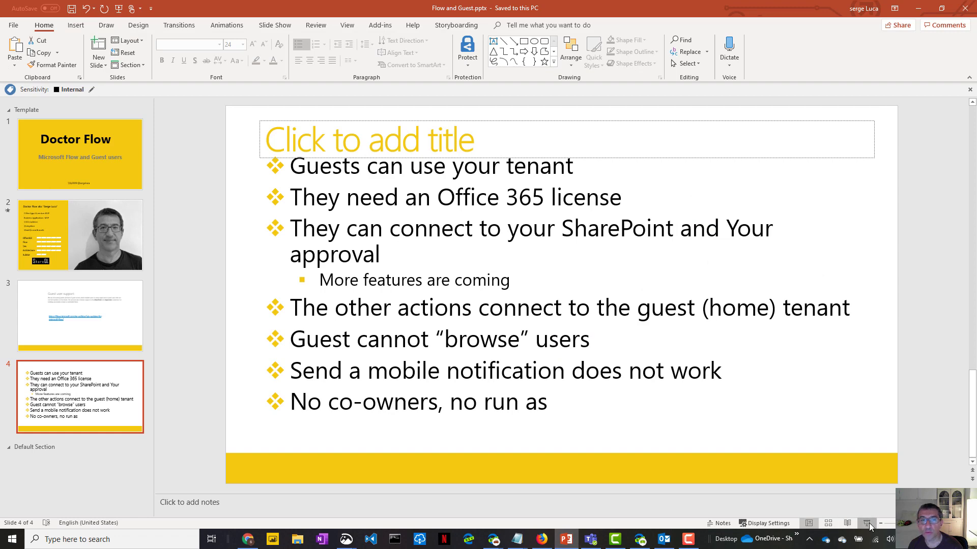